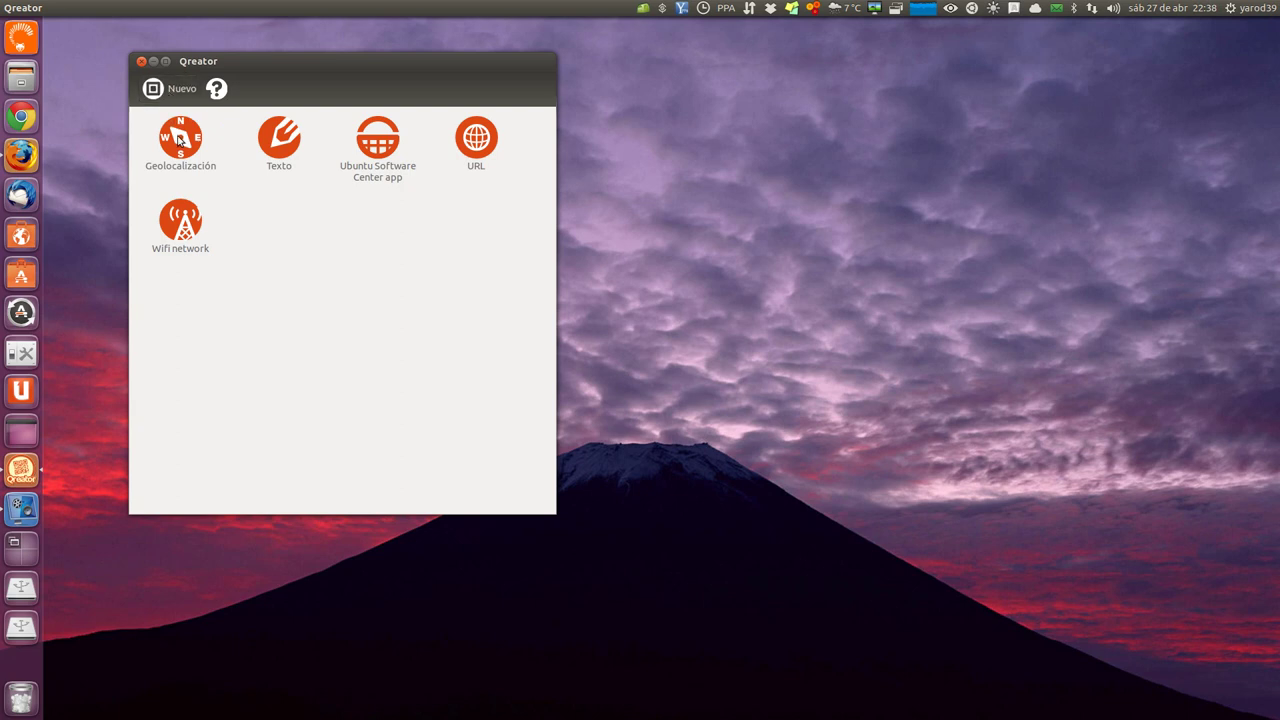
Step: Open the Geolocalización QR code type and examine the latitude and longitude fields under its location details, closing the details again
click(178, 140)
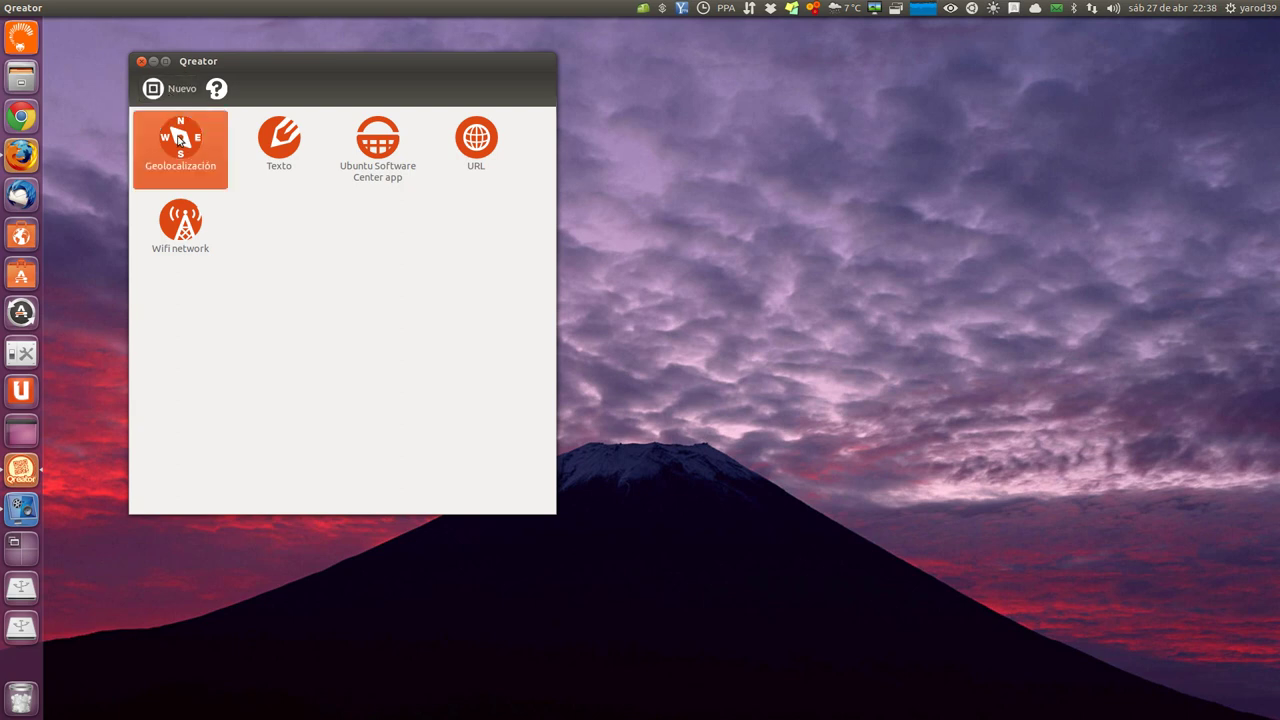
double_click(178, 140)
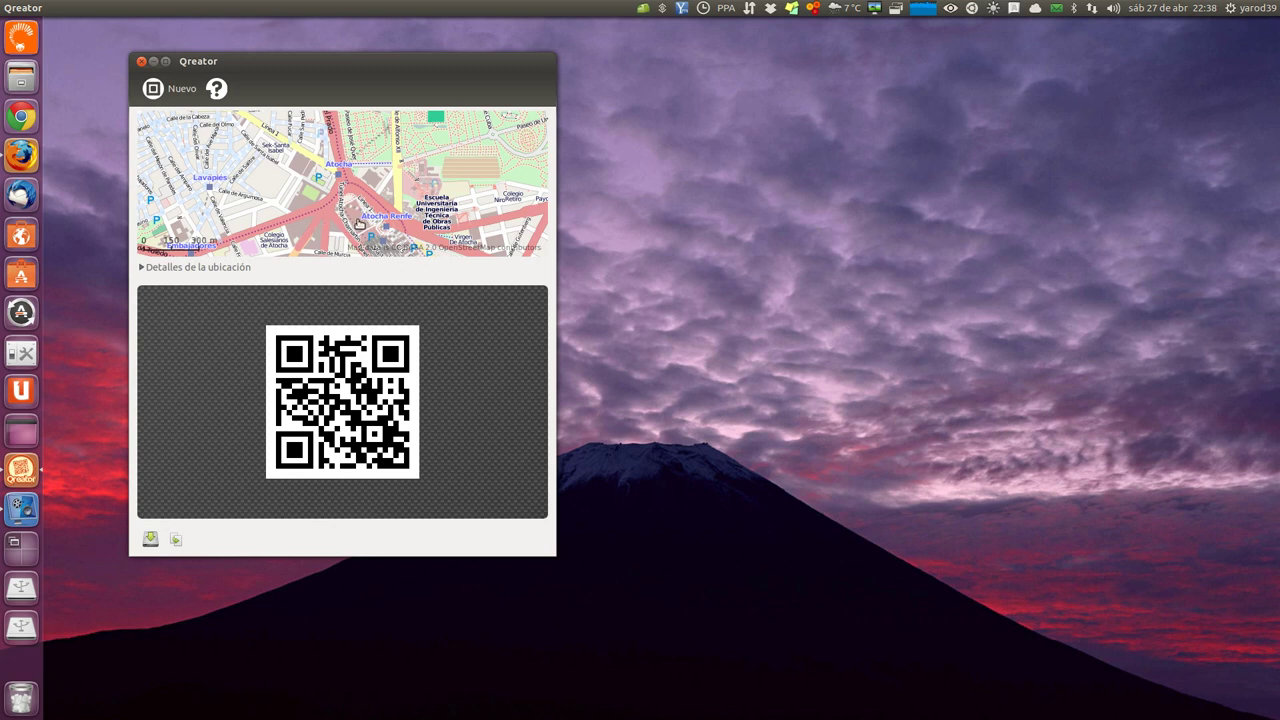
click(212, 270)
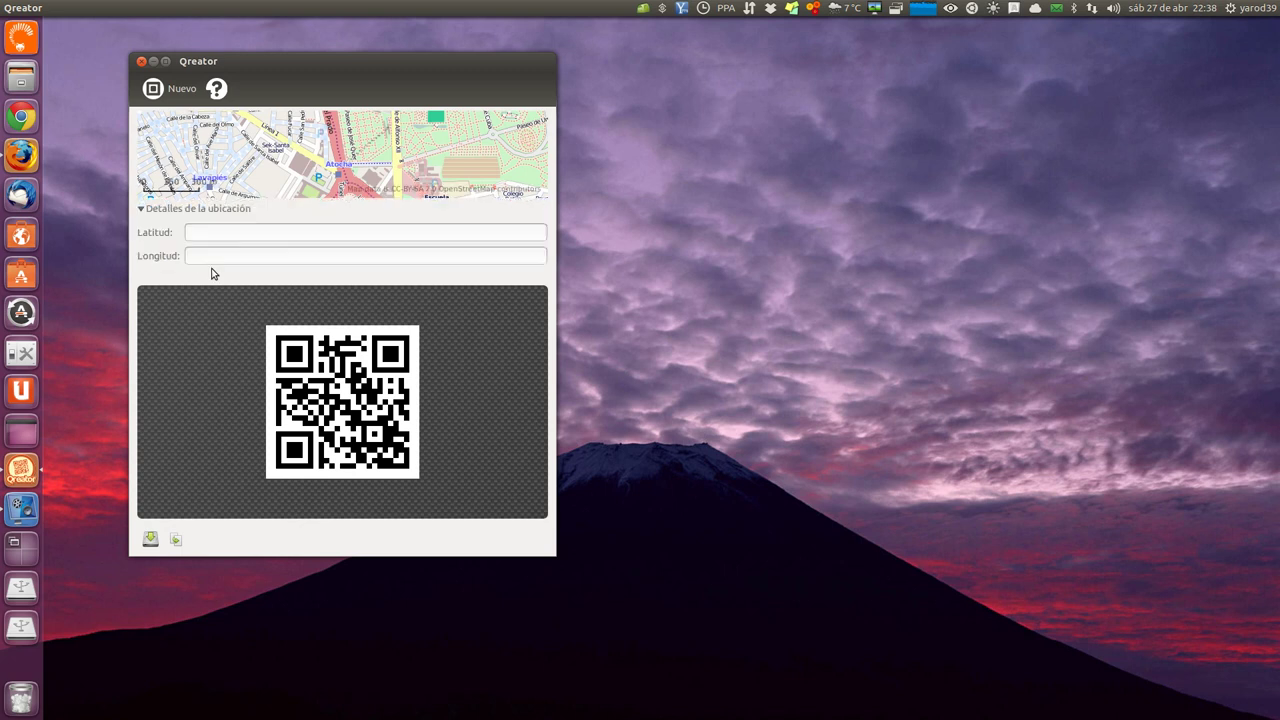
click(211, 213)
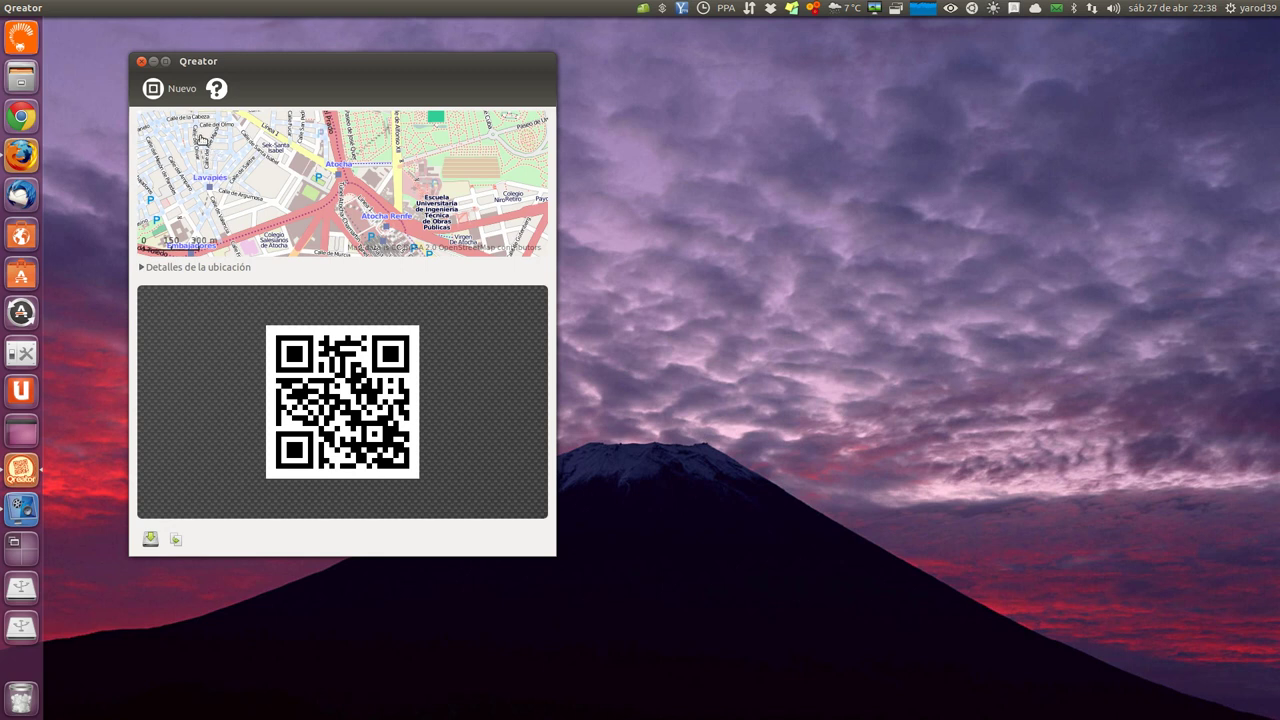
Step: Start a new Texto QR code and enter the text "EJEMPLO DE CODIFICACIÓN QR"
click(171, 90)
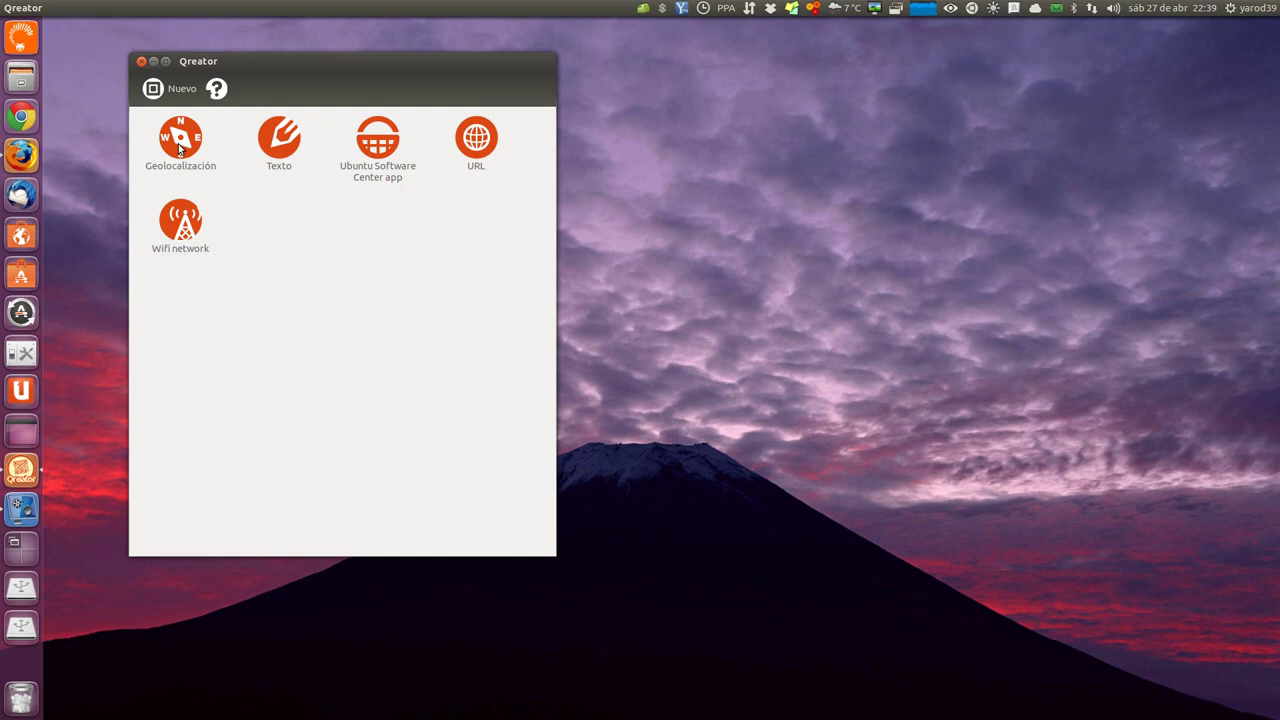
click(278, 149)
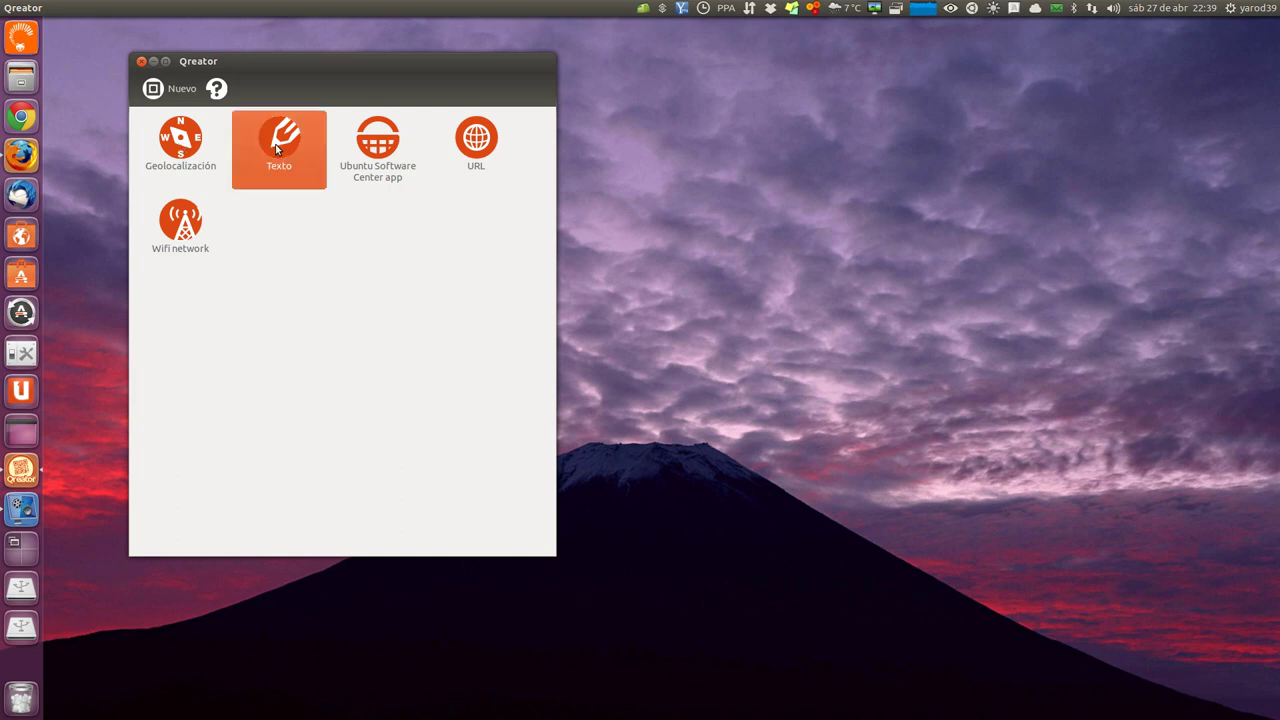
double_click(278, 149)
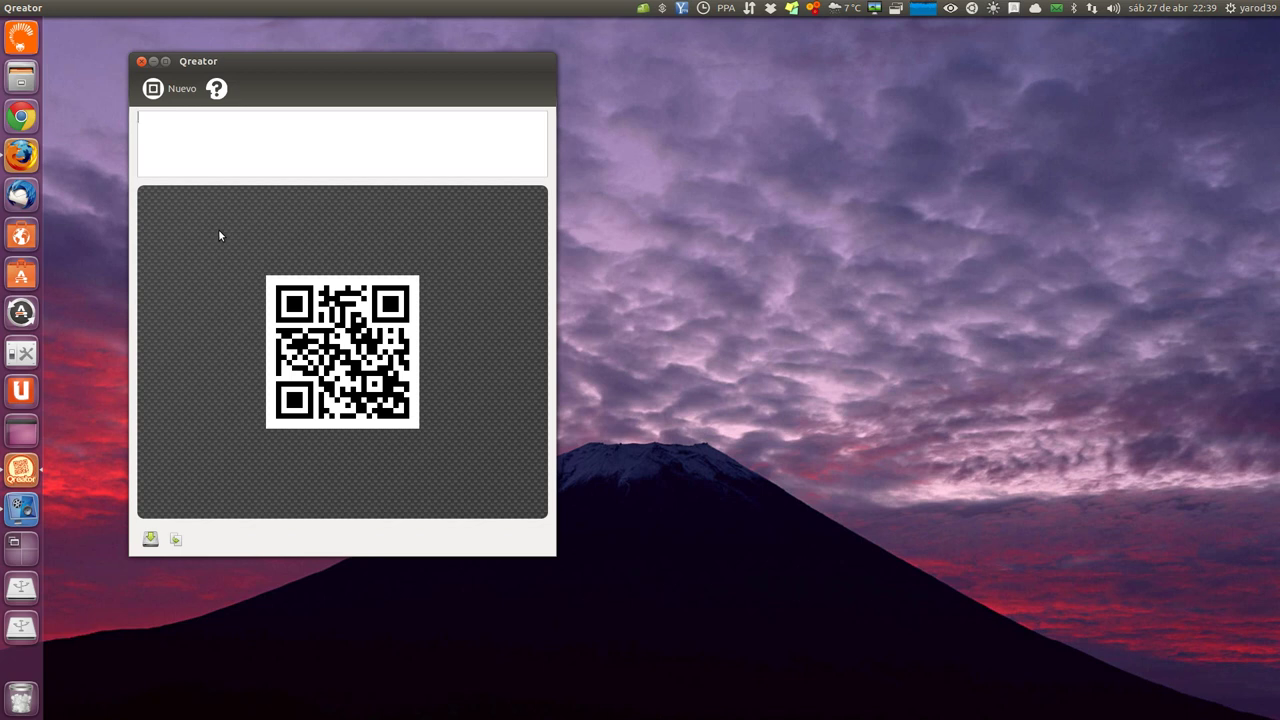
key(Caps_Lock)
text(EJEMMP)
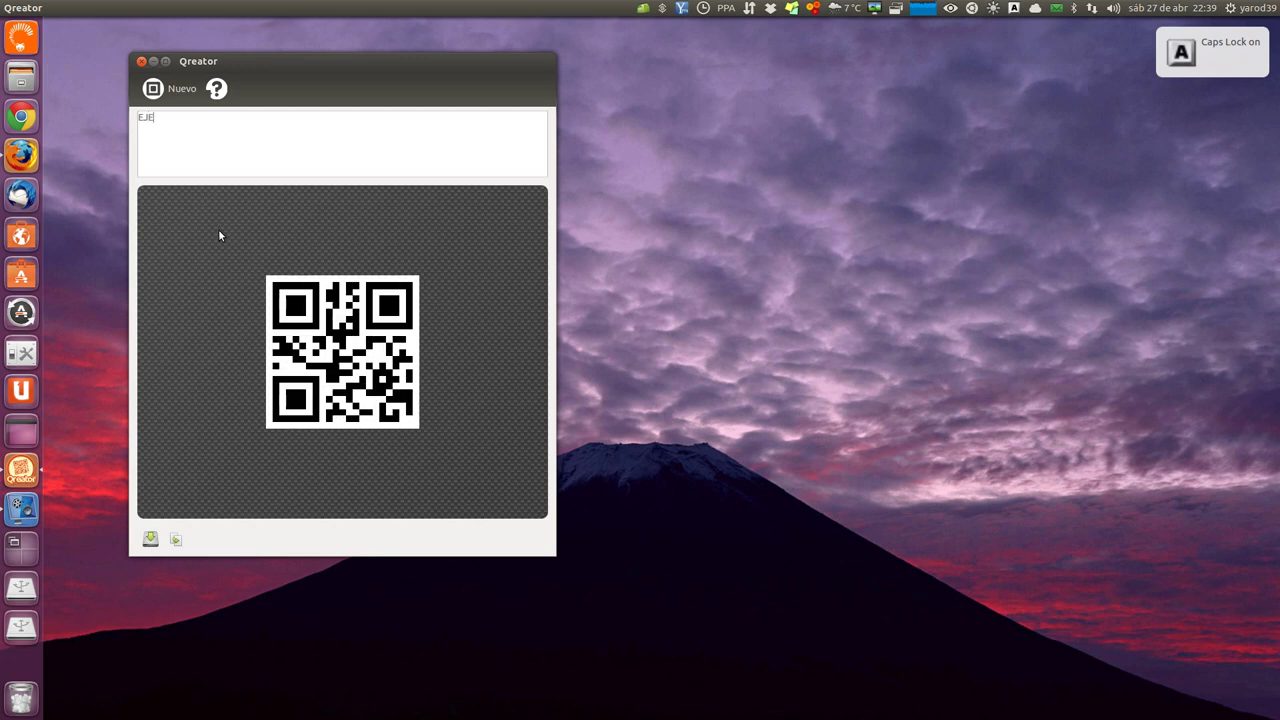
key(BackSpace)
key(BackSpace)
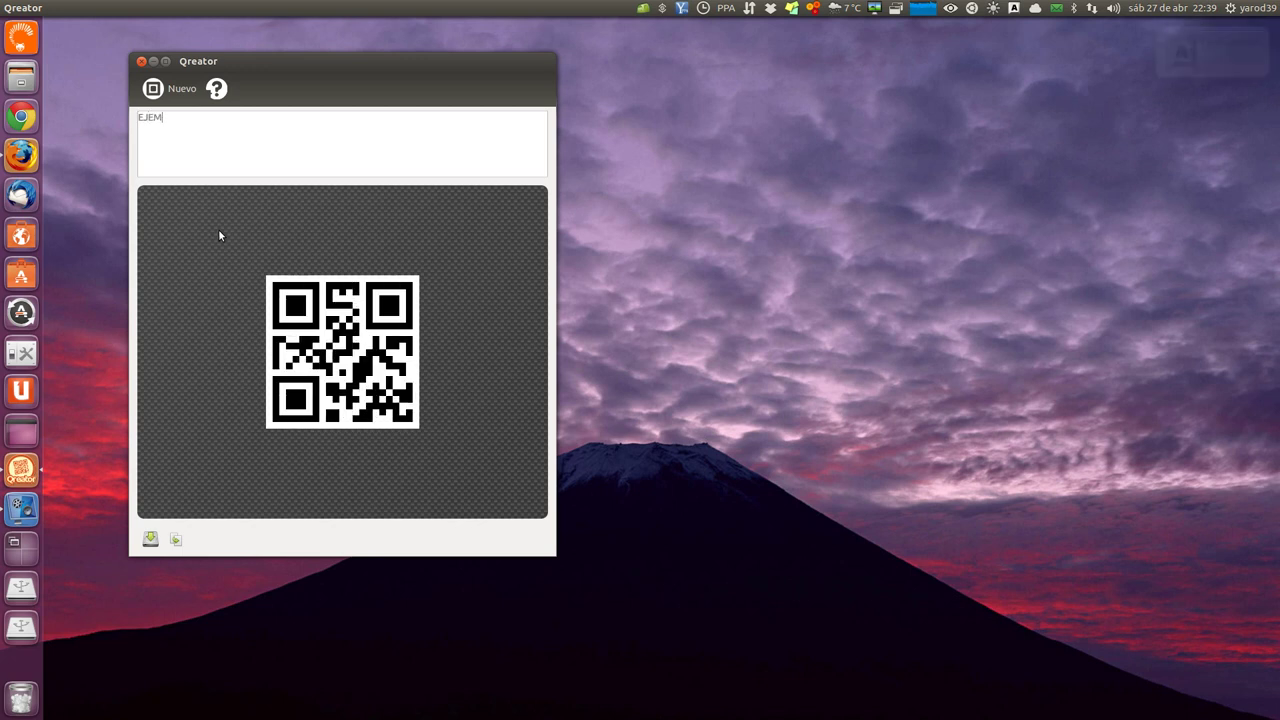
text(P)
key(BackSpace)
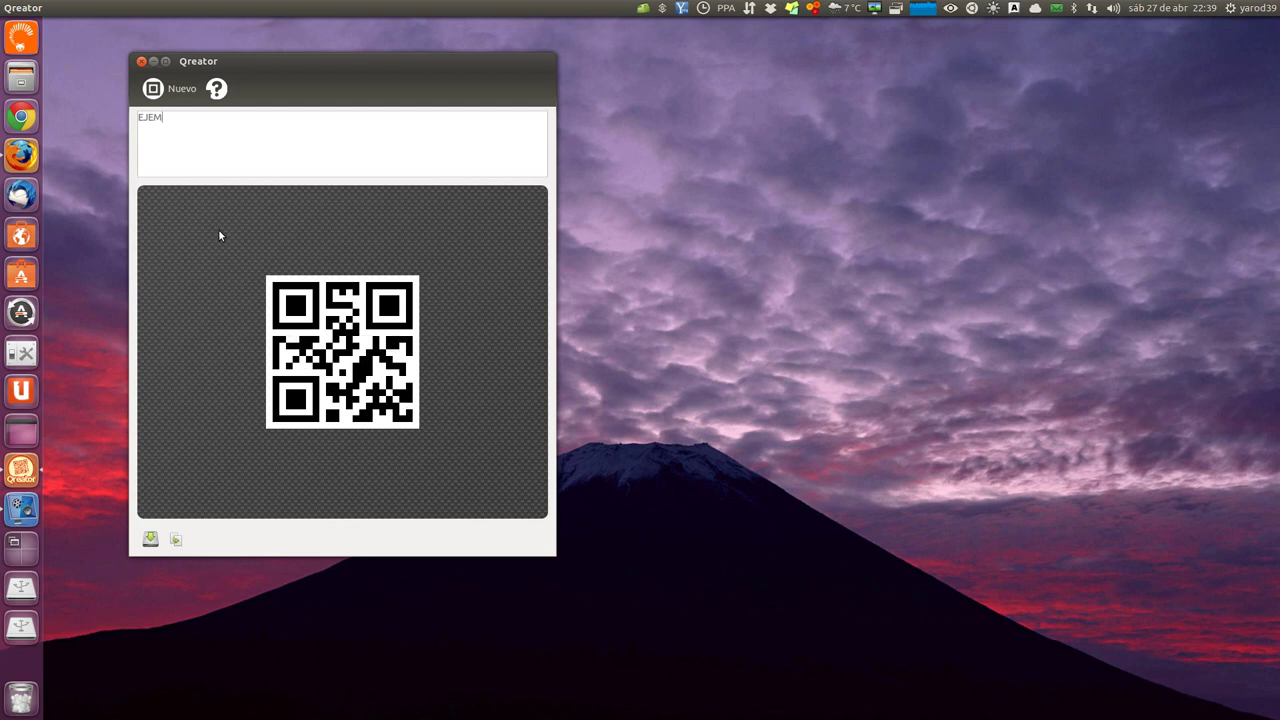
text(P)
key(BackSpace)
text(P)
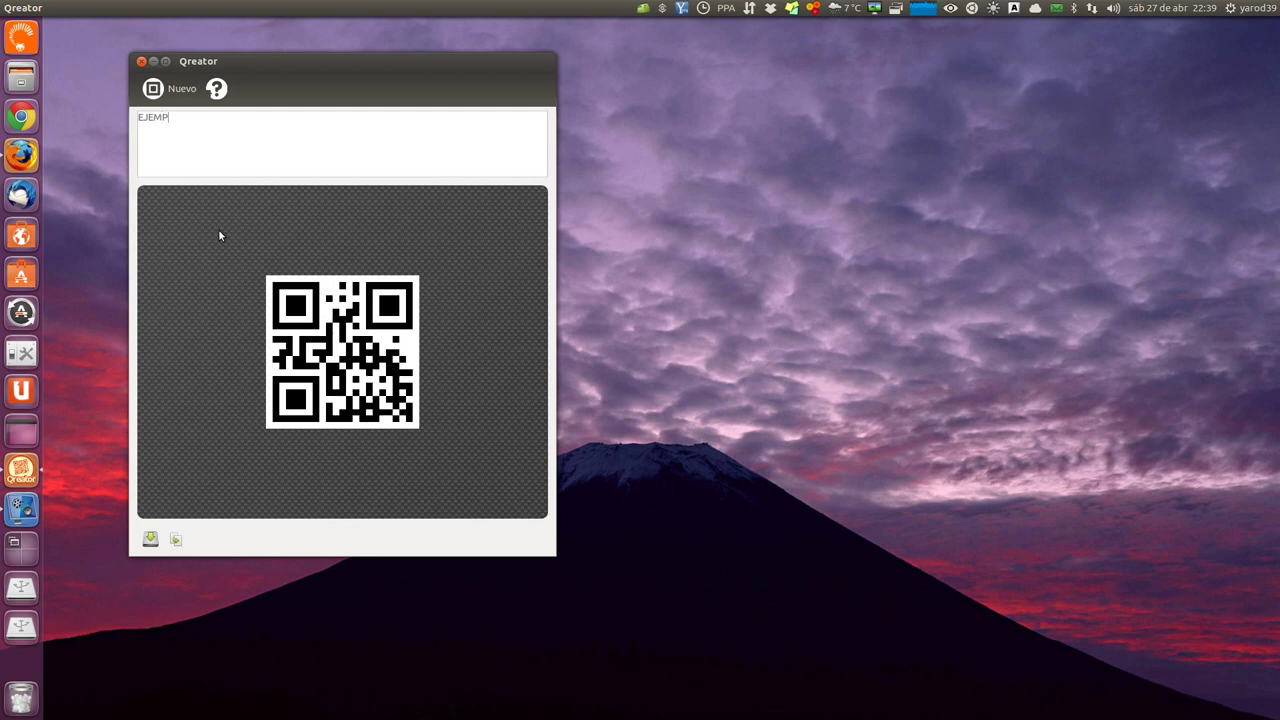
text(LO DE CO)
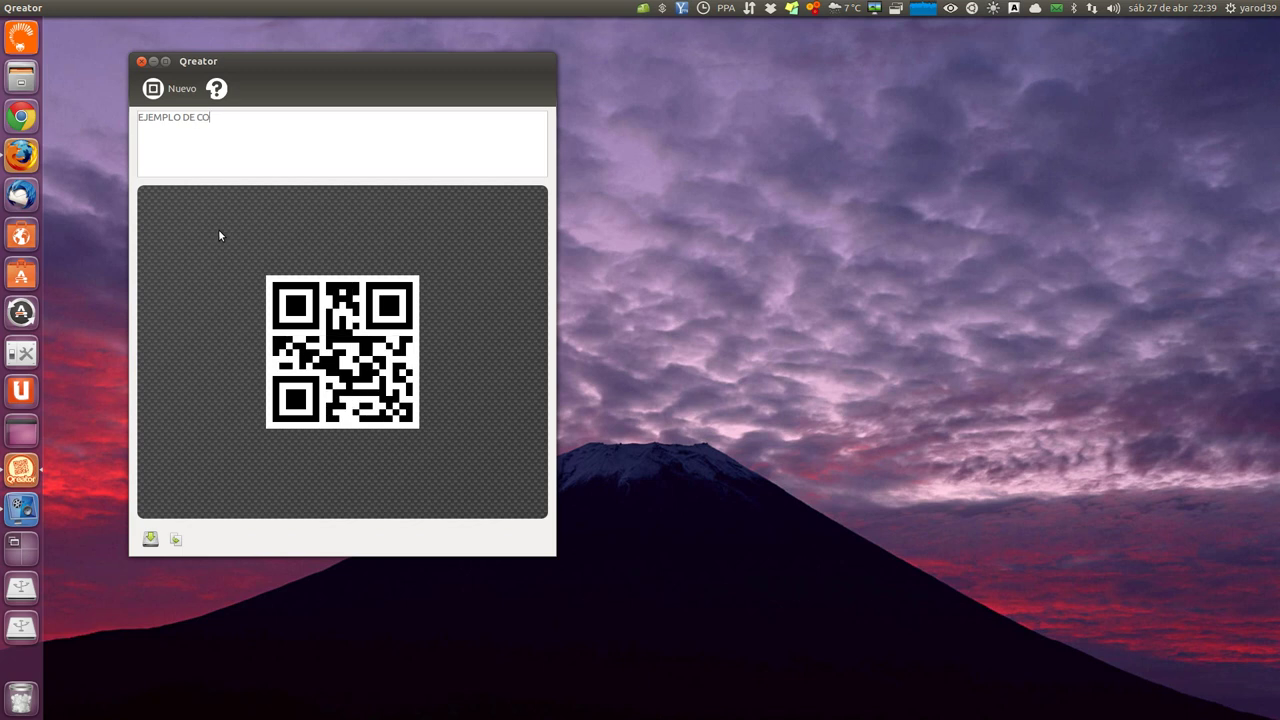
text(DIFICAC)
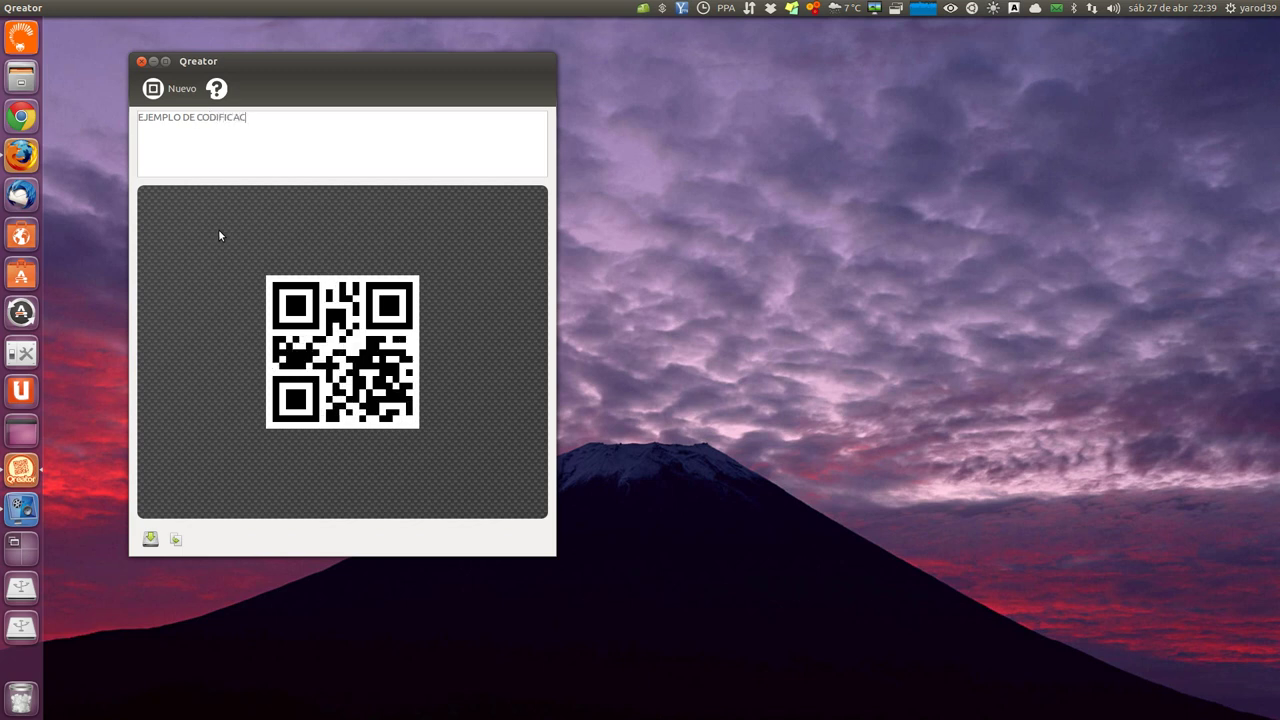
text(IÓN Q)
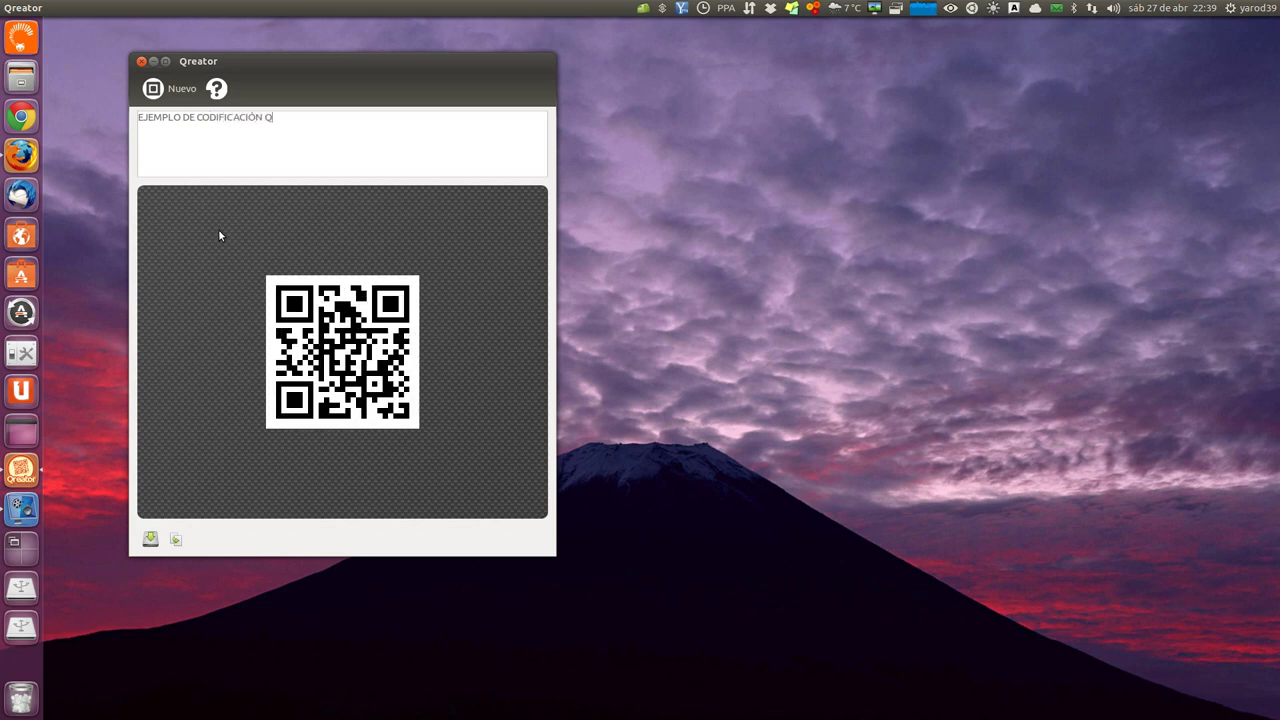
text(R)
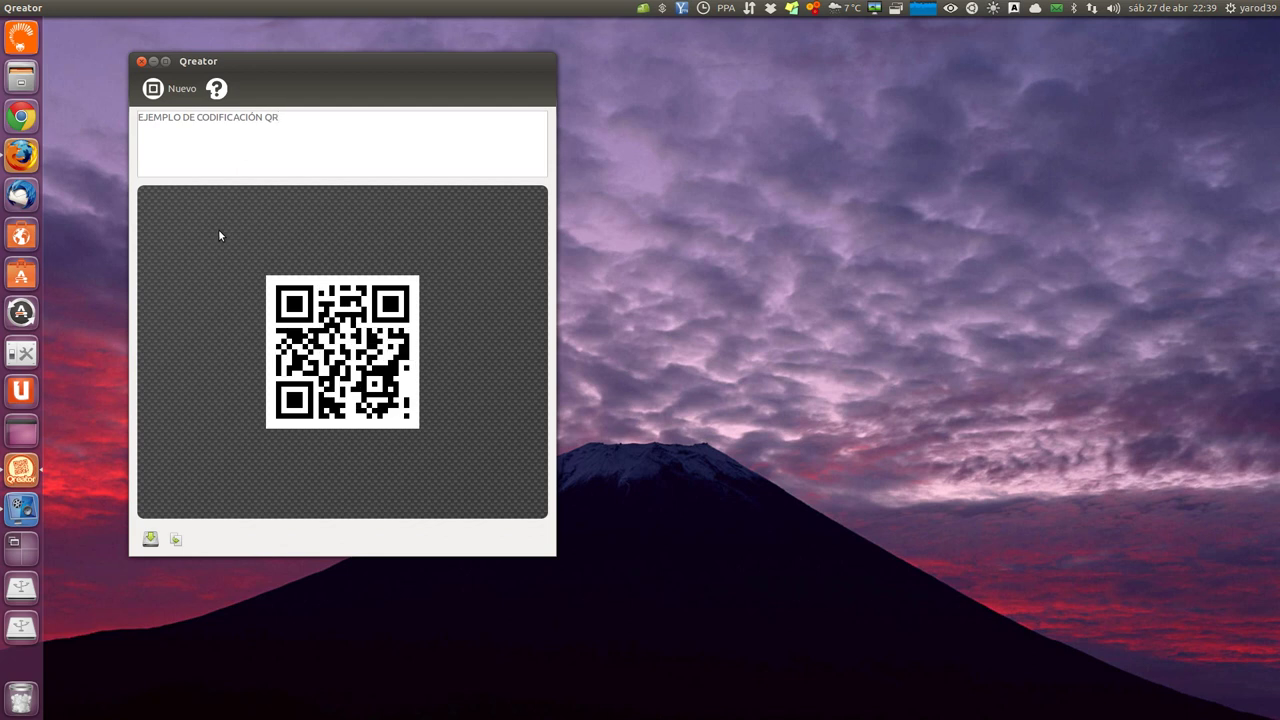
Step: Add a second line reading "QQQQQ-AAAAA-RRRRR-FFFFFFF" to the QR code's text
key(Return)
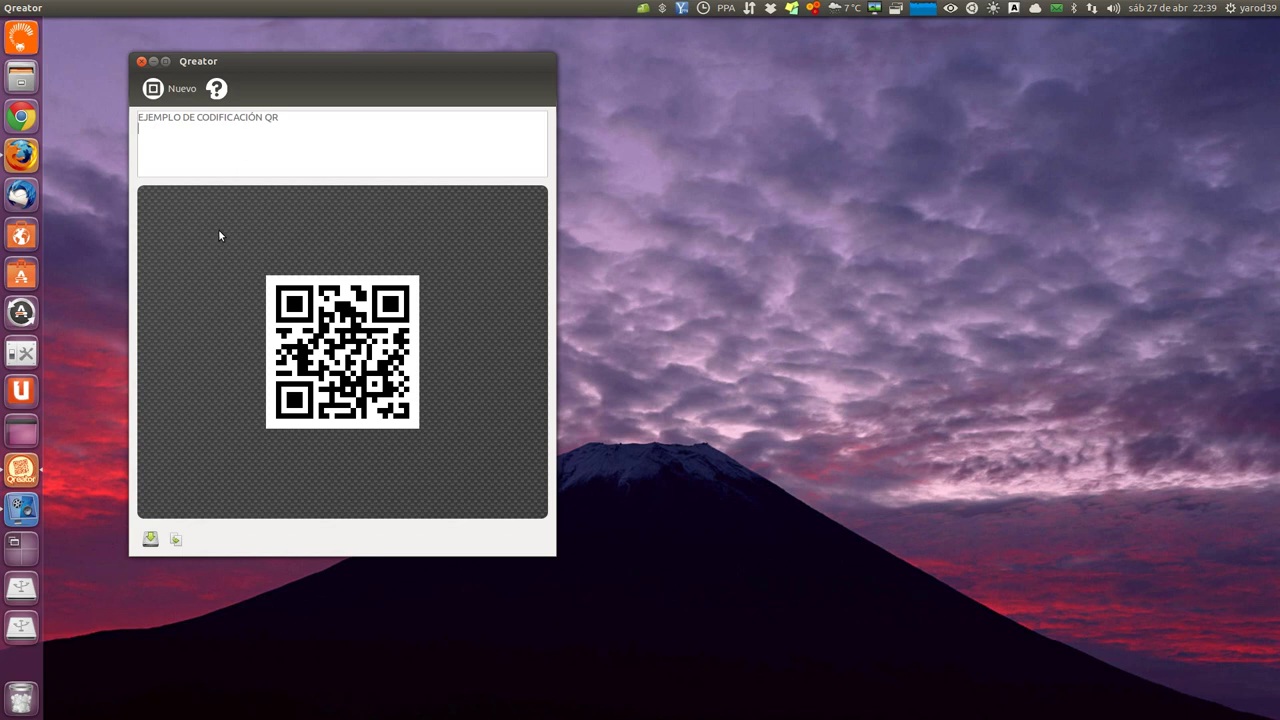
text(QQ)
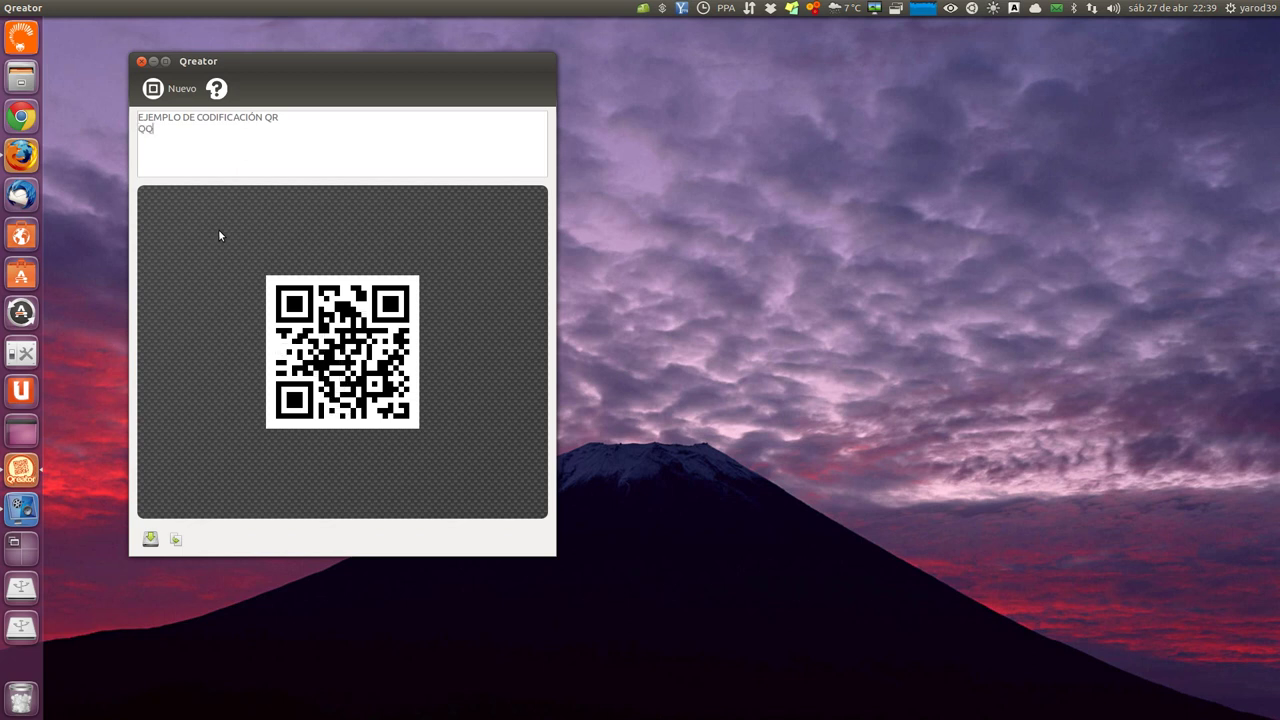
text(QQQ-AAAA)
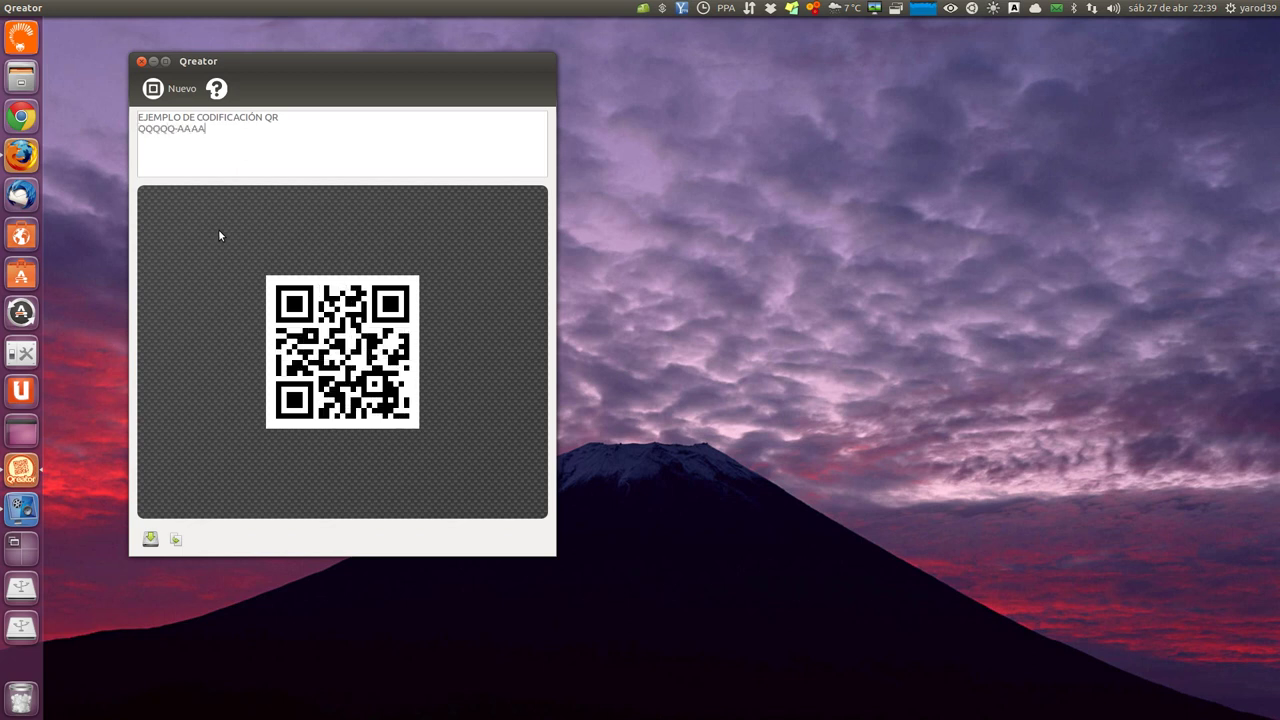
text(A-RRRR)
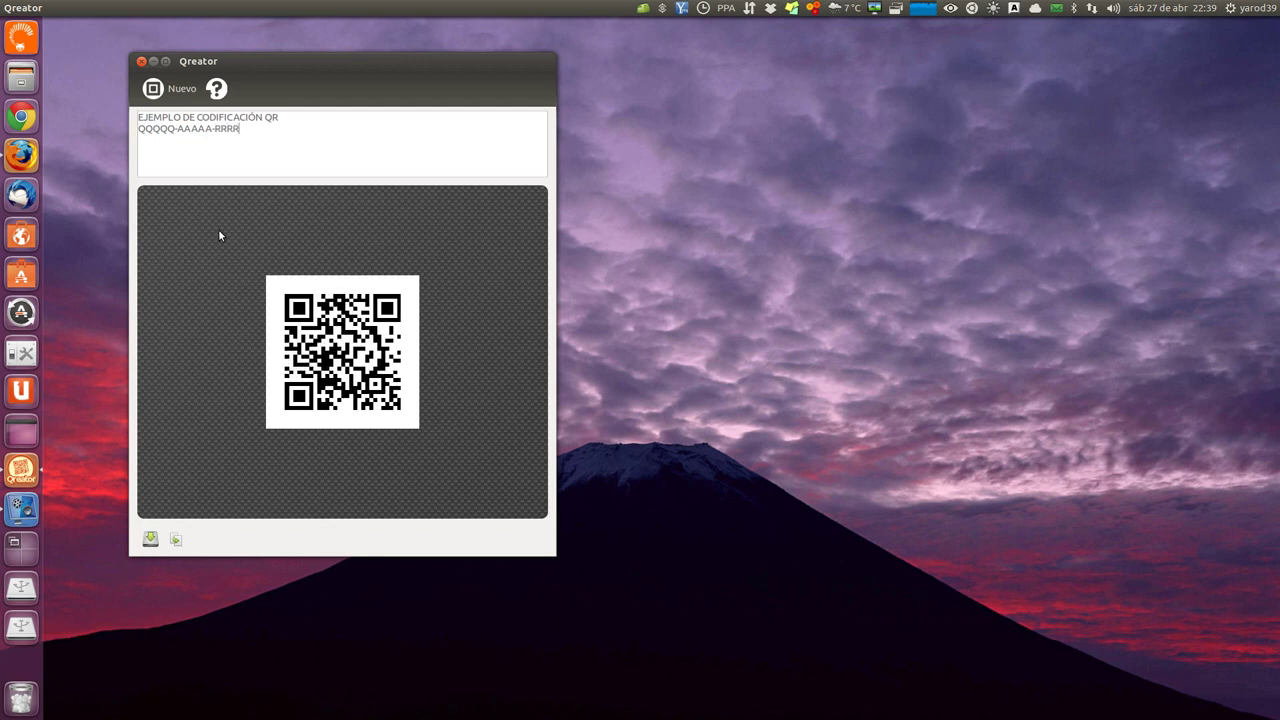
text(R-FFFFFFF)
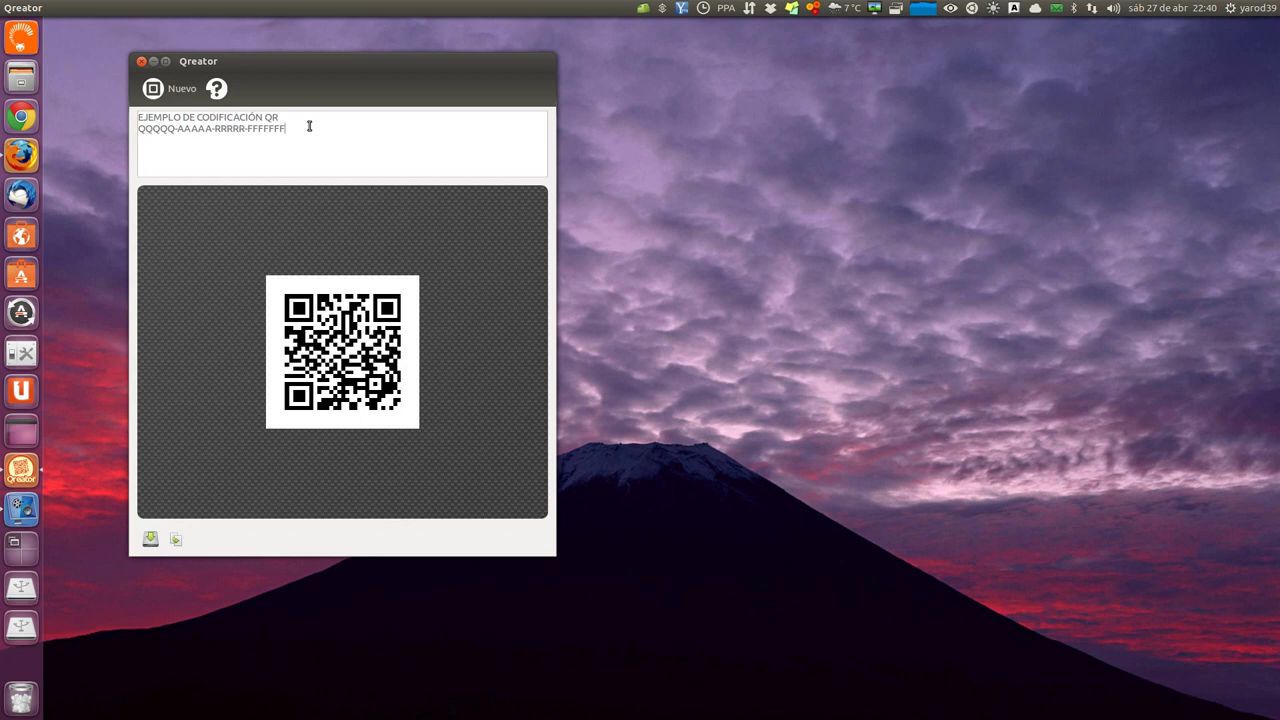
Step: Create a new Ubuntu Software Center app QR code for the suggested application amarok
click(178, 89)
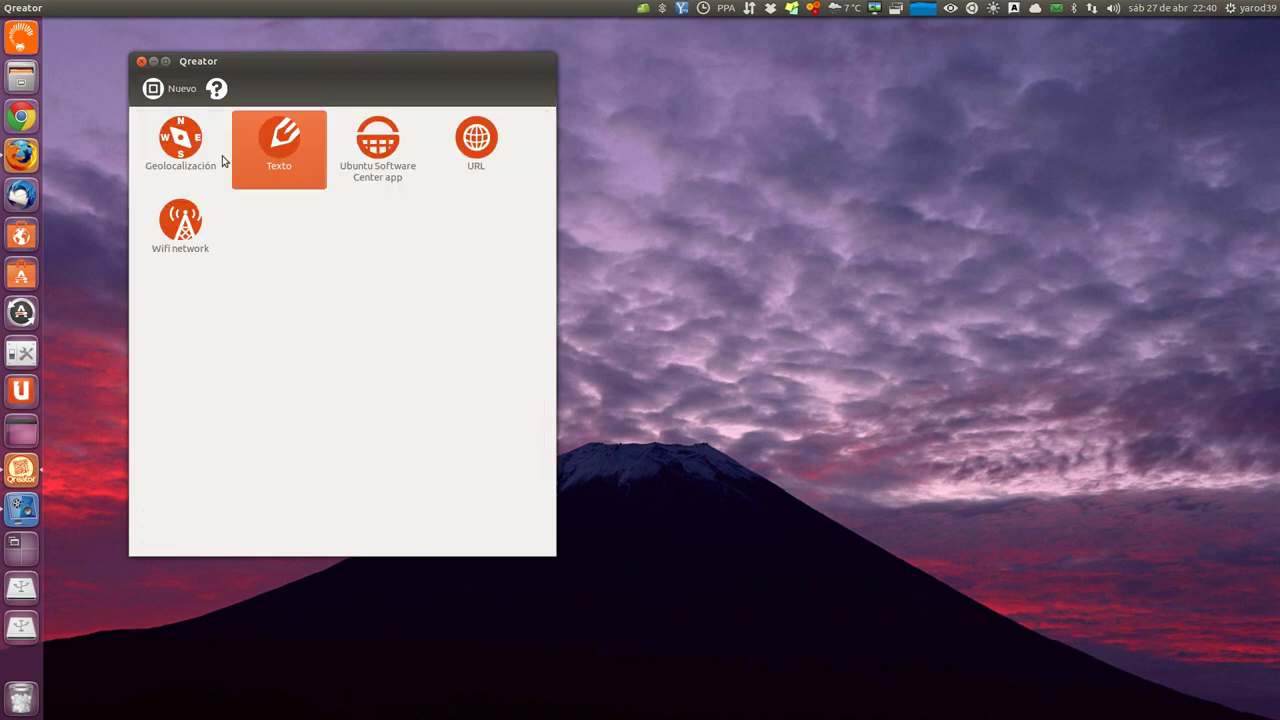
click(378, 145)
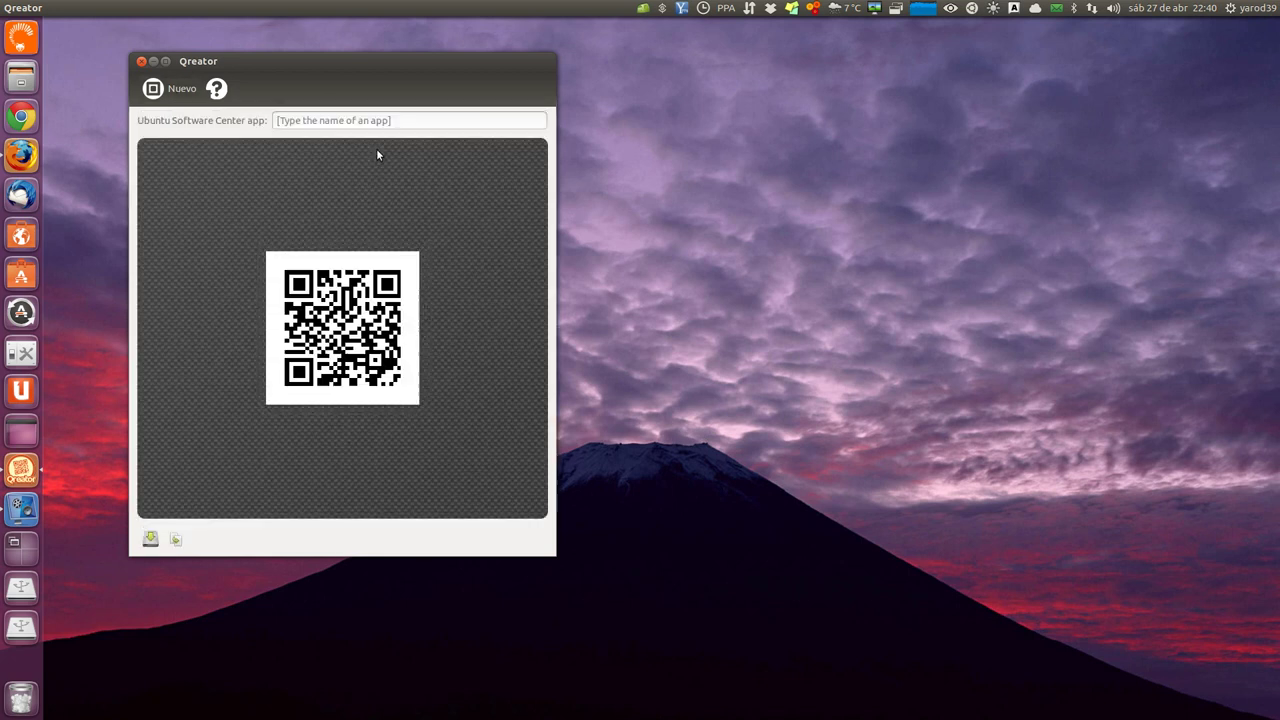
click(408, 120)
text(AMAR)
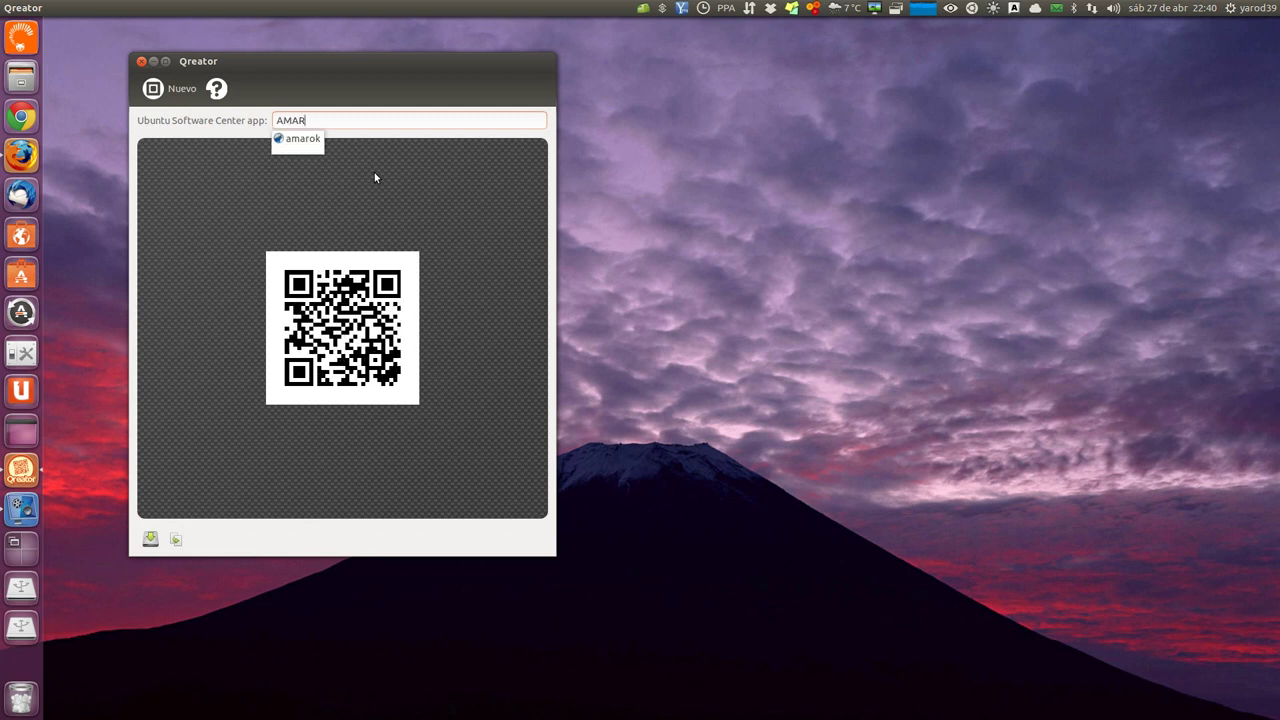
text(OK)
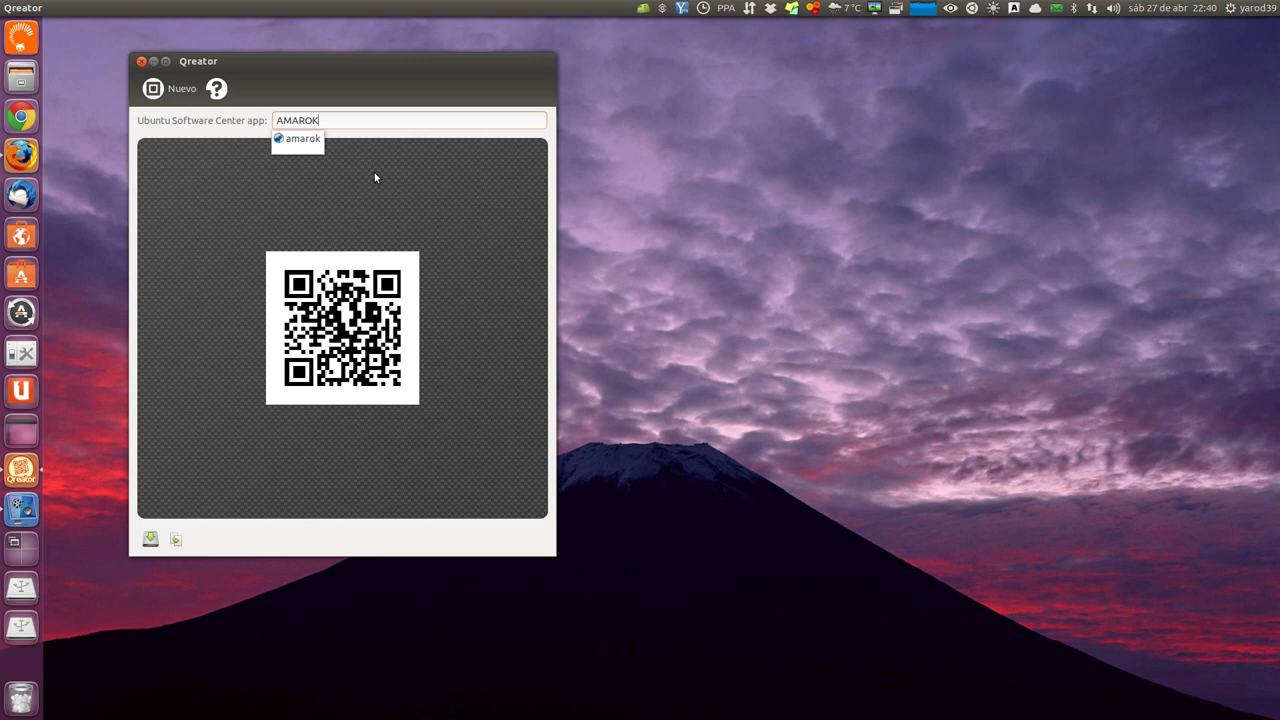
key(Down)
key(Return)
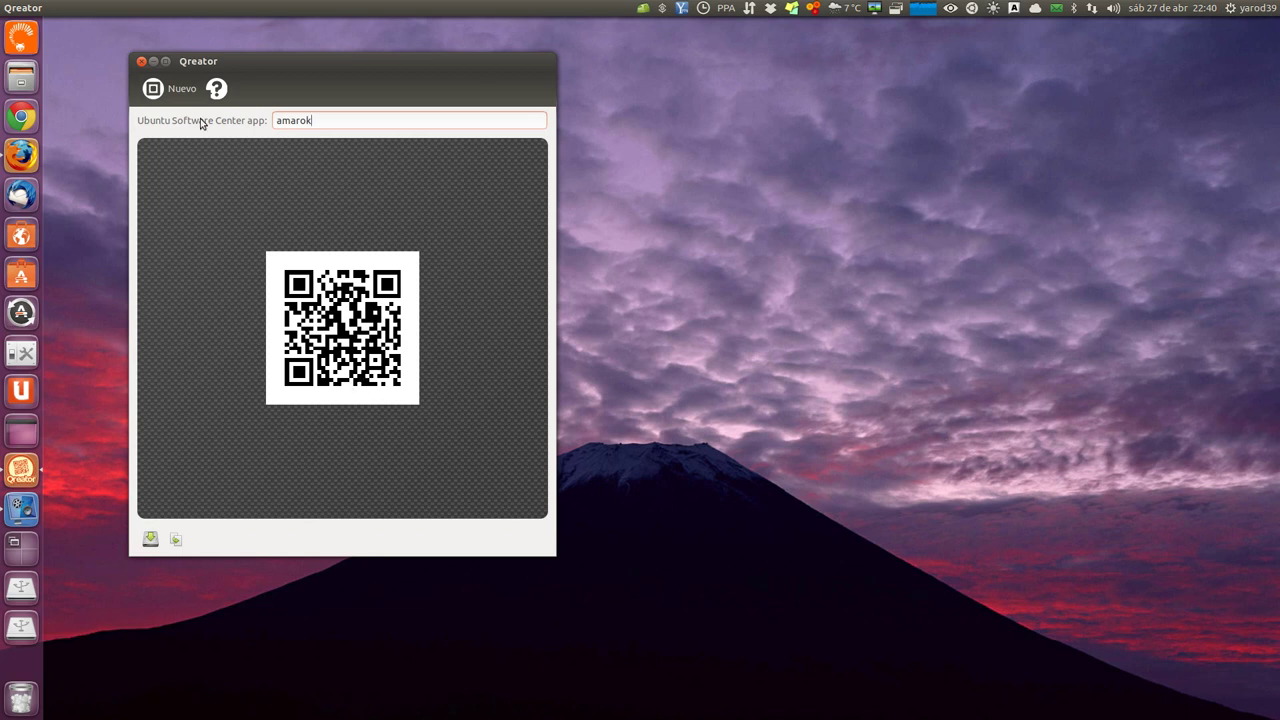
click(176, 91)
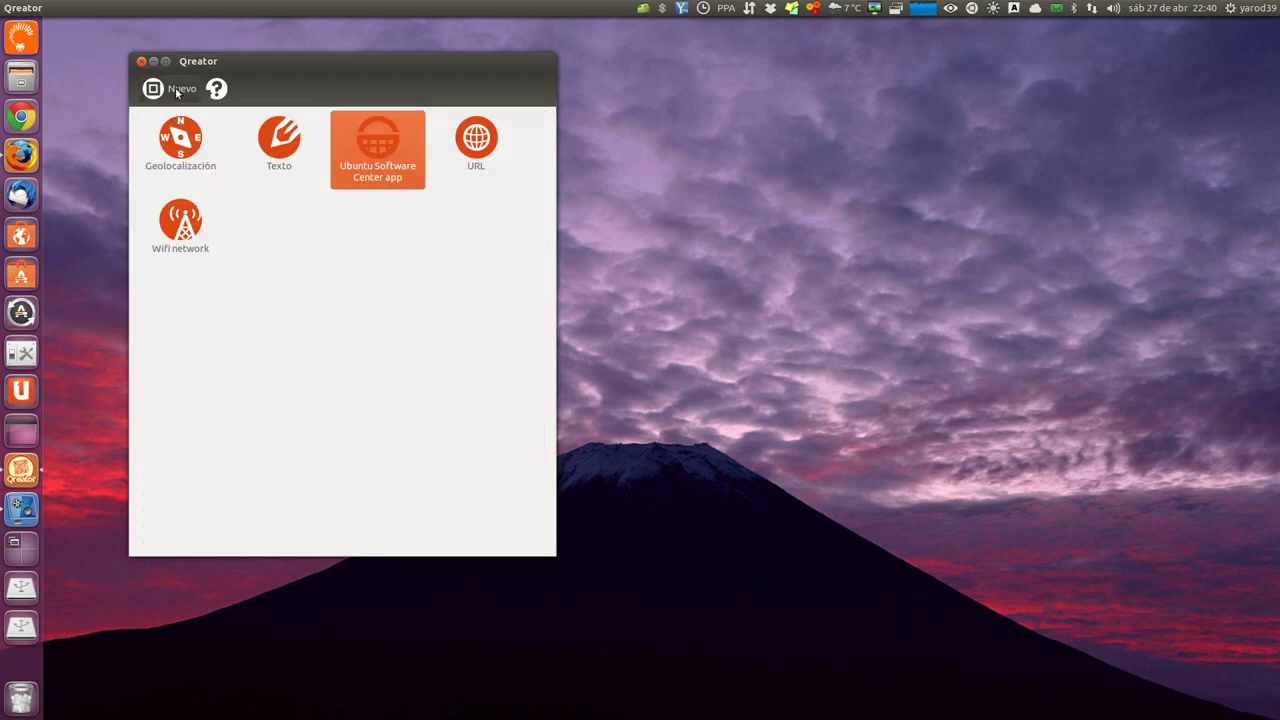
click(466, 140)
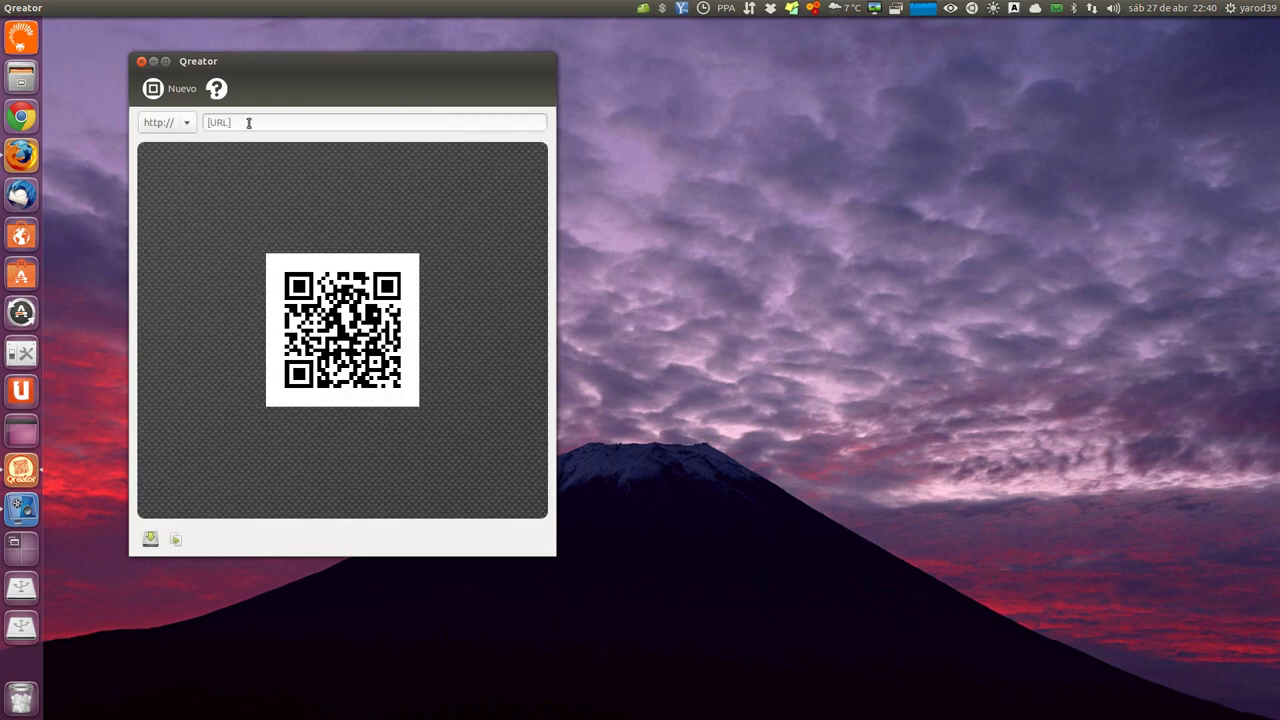
click(194, 125)
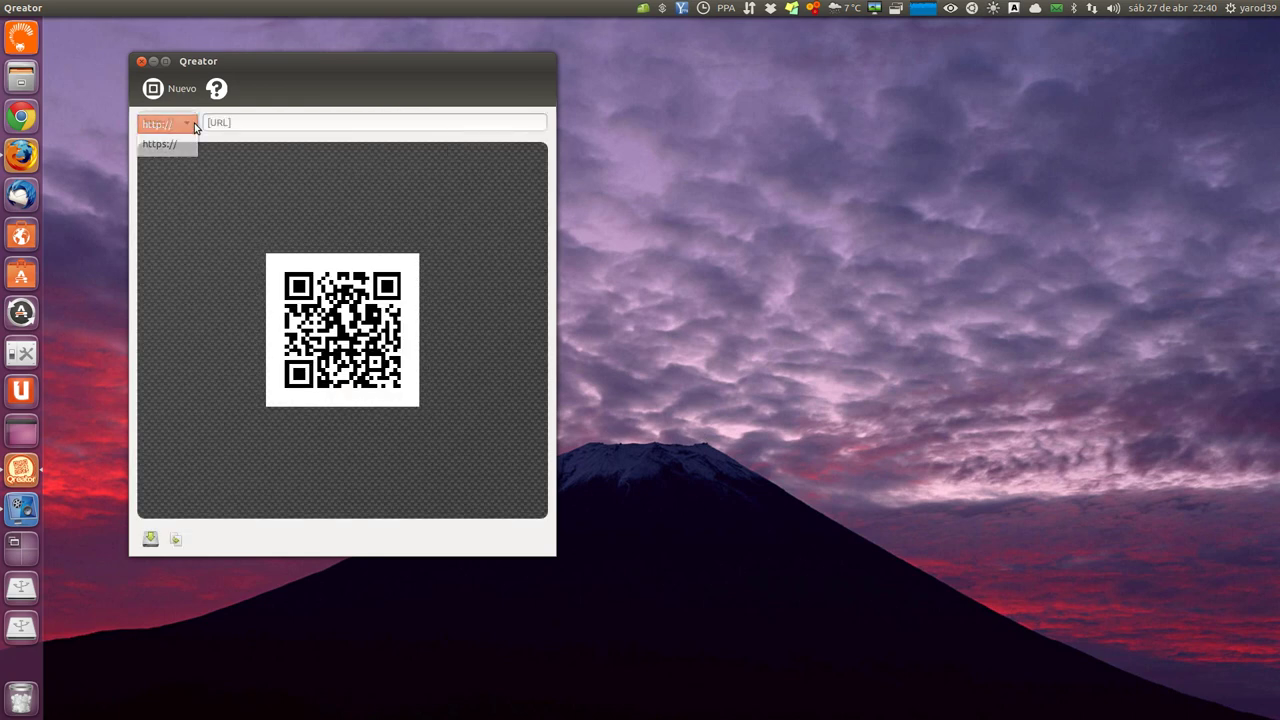
click(190, 125)
click(252, 121)
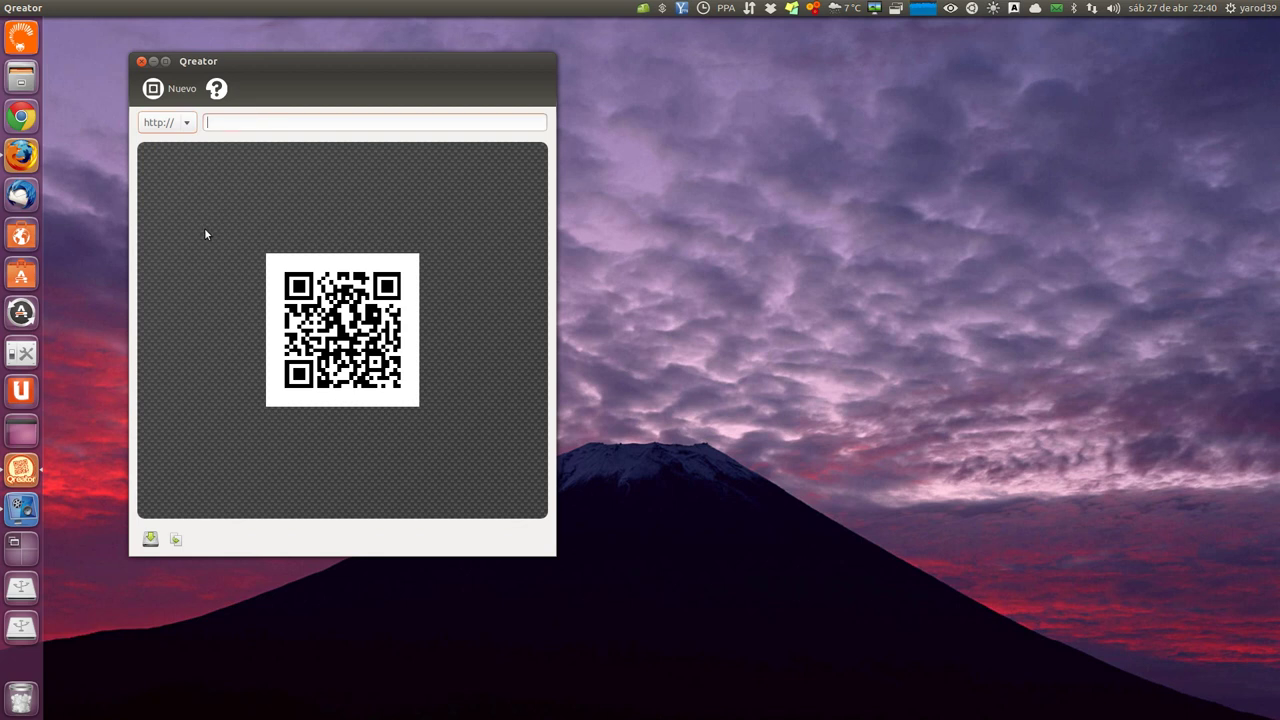
text(www.go)
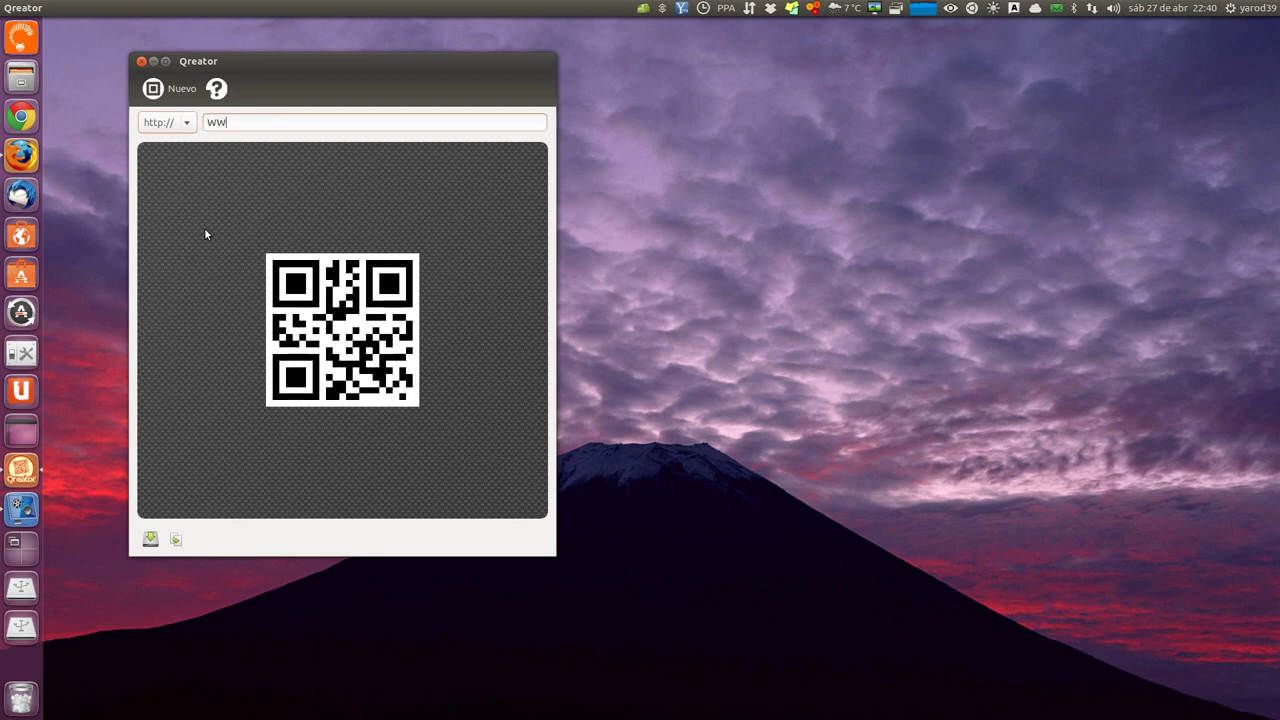
key(BackSpace)
key(BackSpace)
key(BackSpace)
key(BackSpace)
key(BackSpace)
key(BackSpace)
key(Caps_Lock)
text(www)
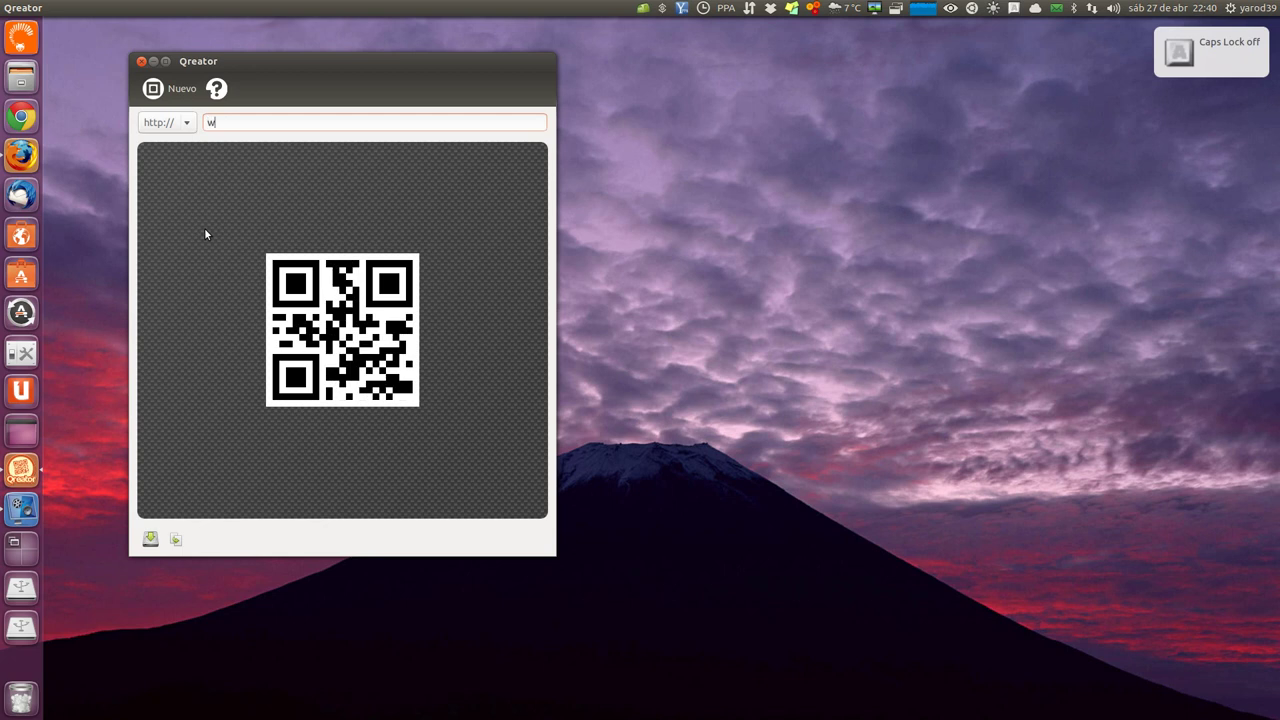
text(.you)
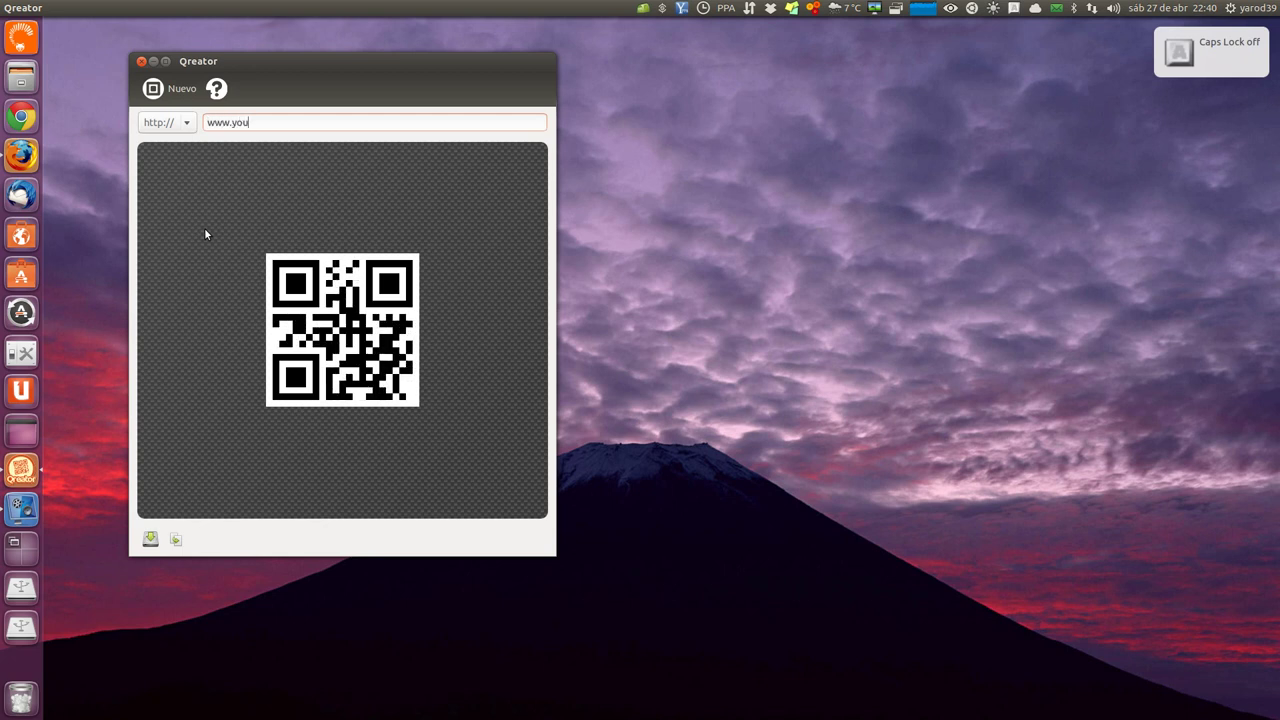
text(tube.com)
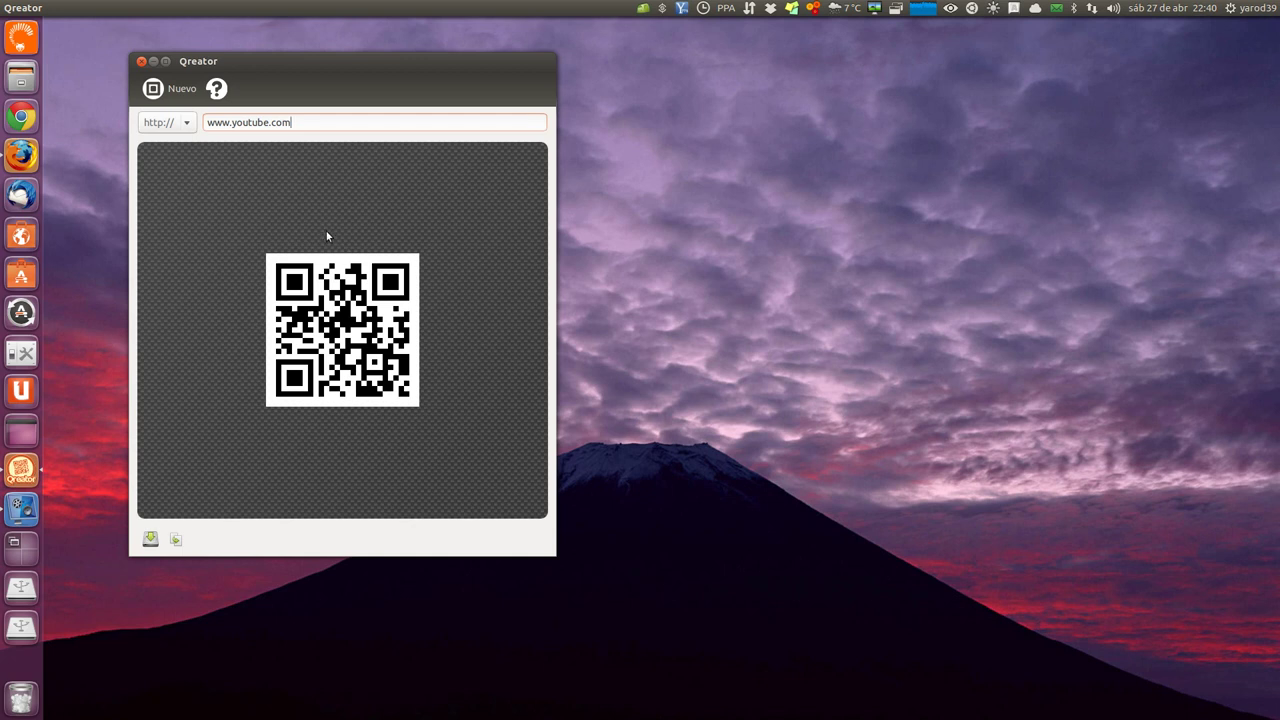
Step: Start a new Wifi network QR code and keep WPA as its security type
click(163, 88)
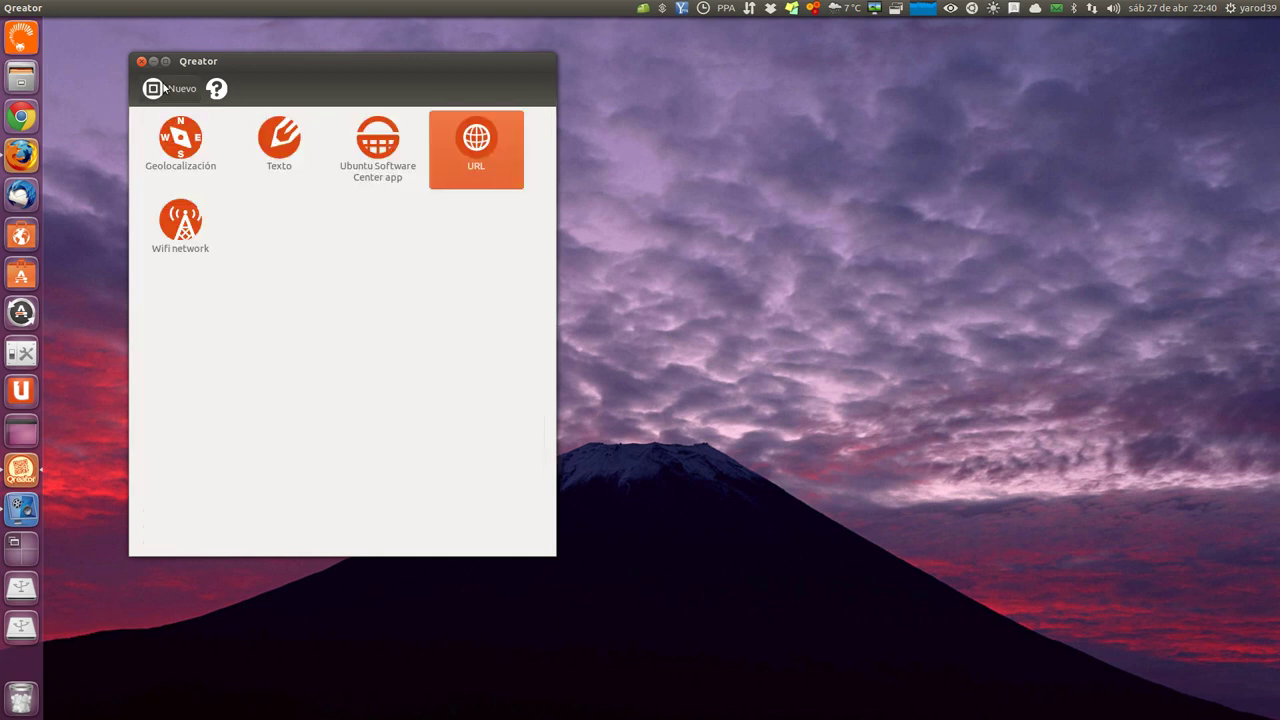
click(182, 228)
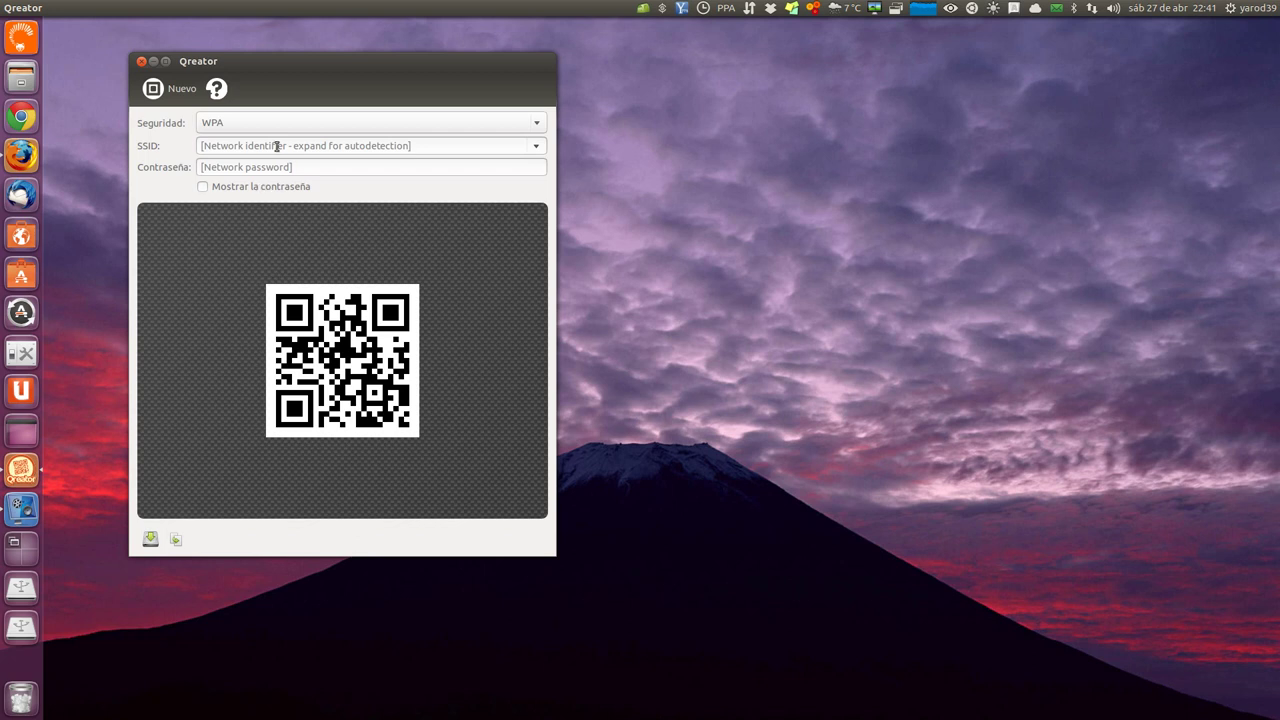
click(371, 124)
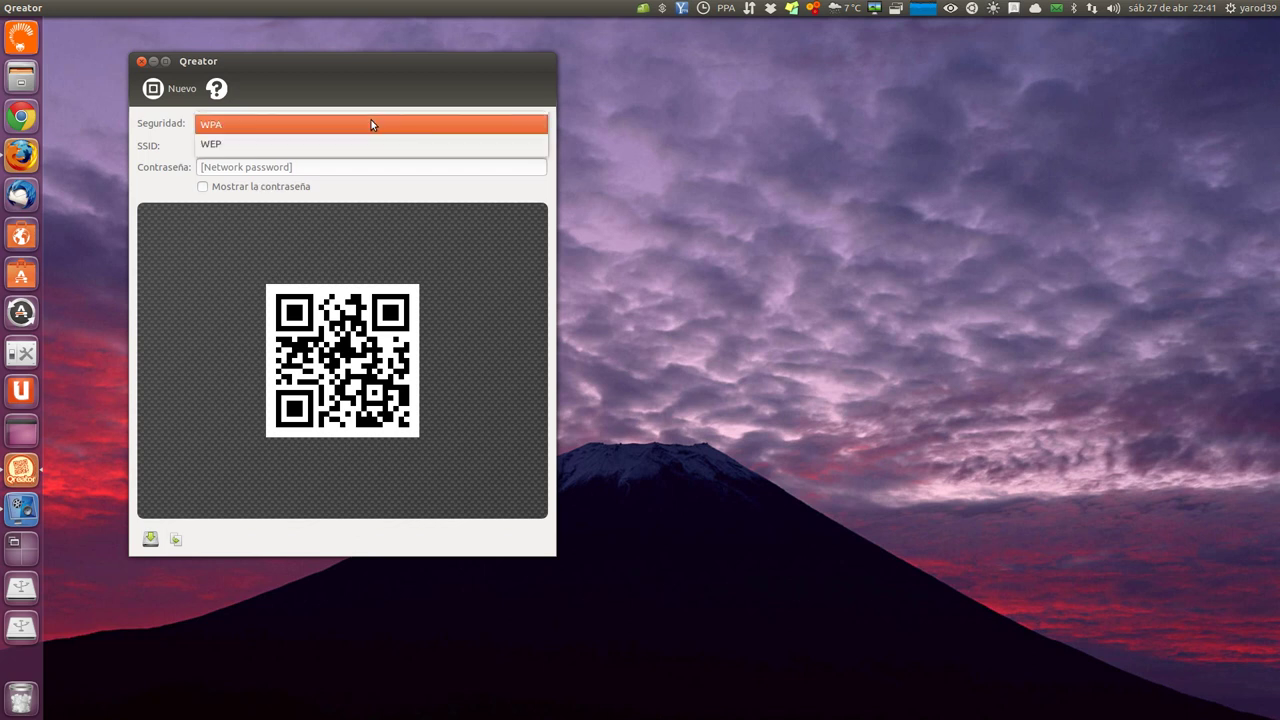
click(371, 124)
click(371, 124)
click(371, 124)
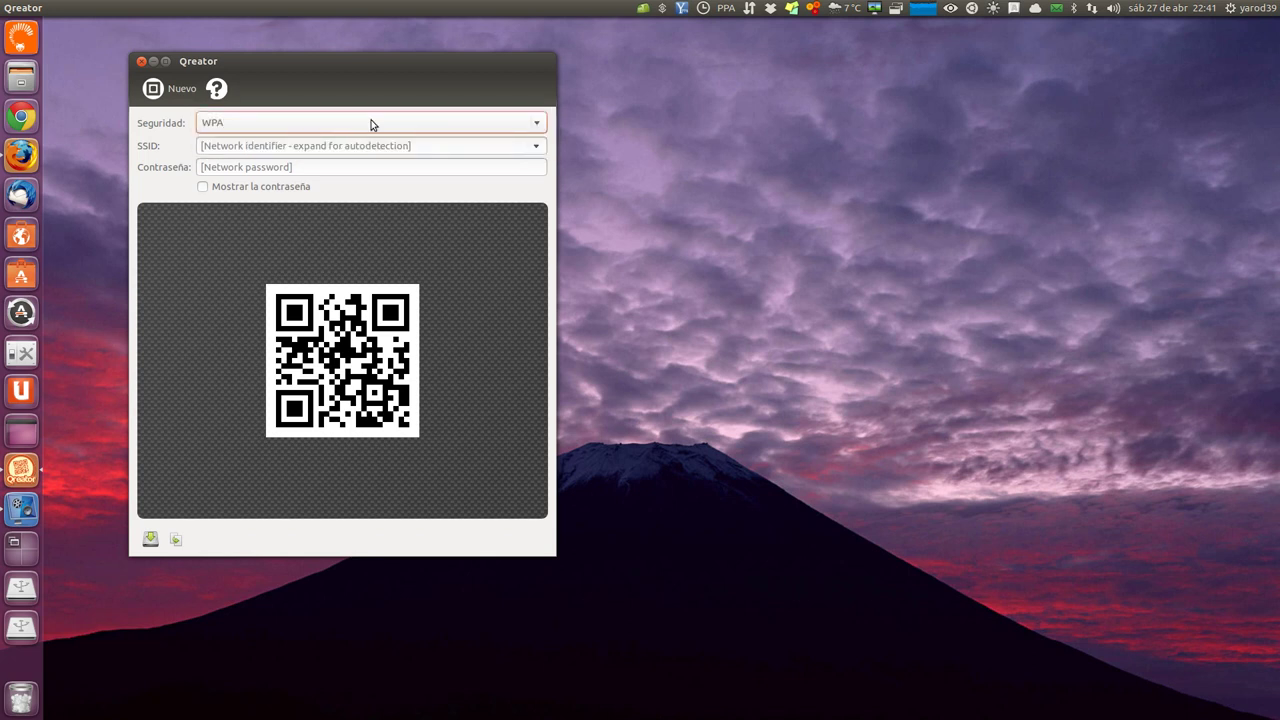
click(371, 124)
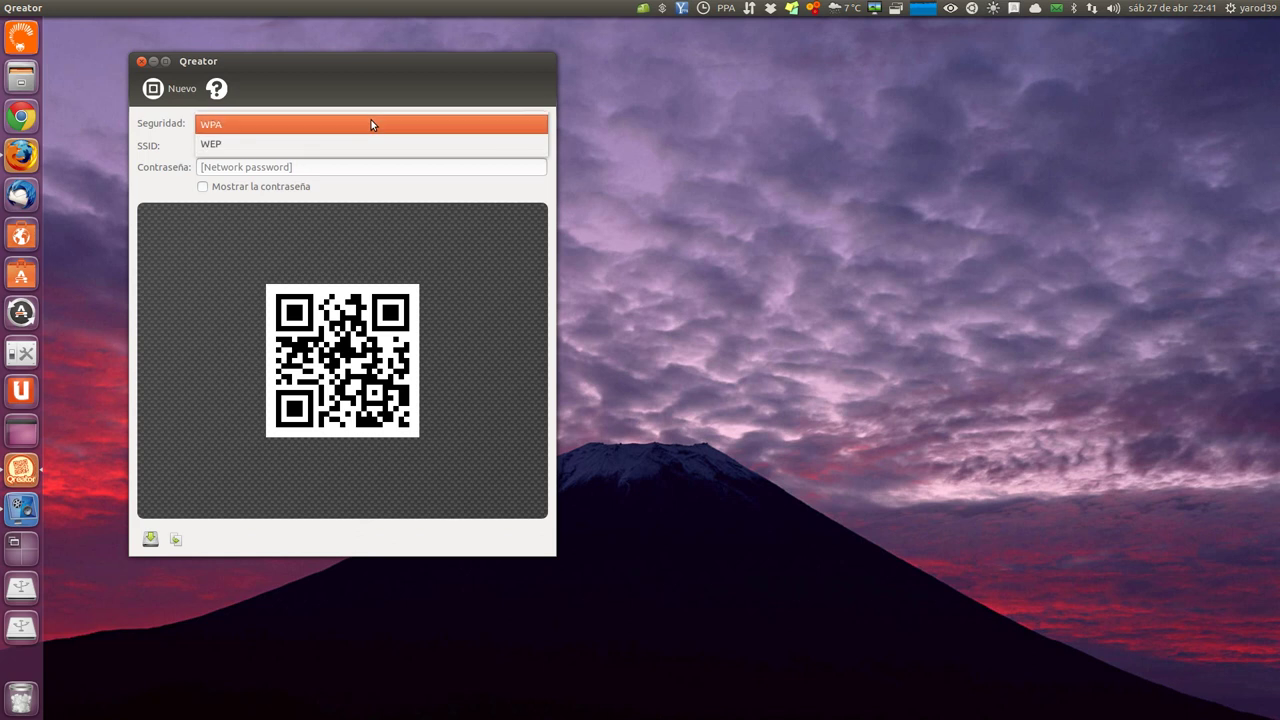
click(371, 124)
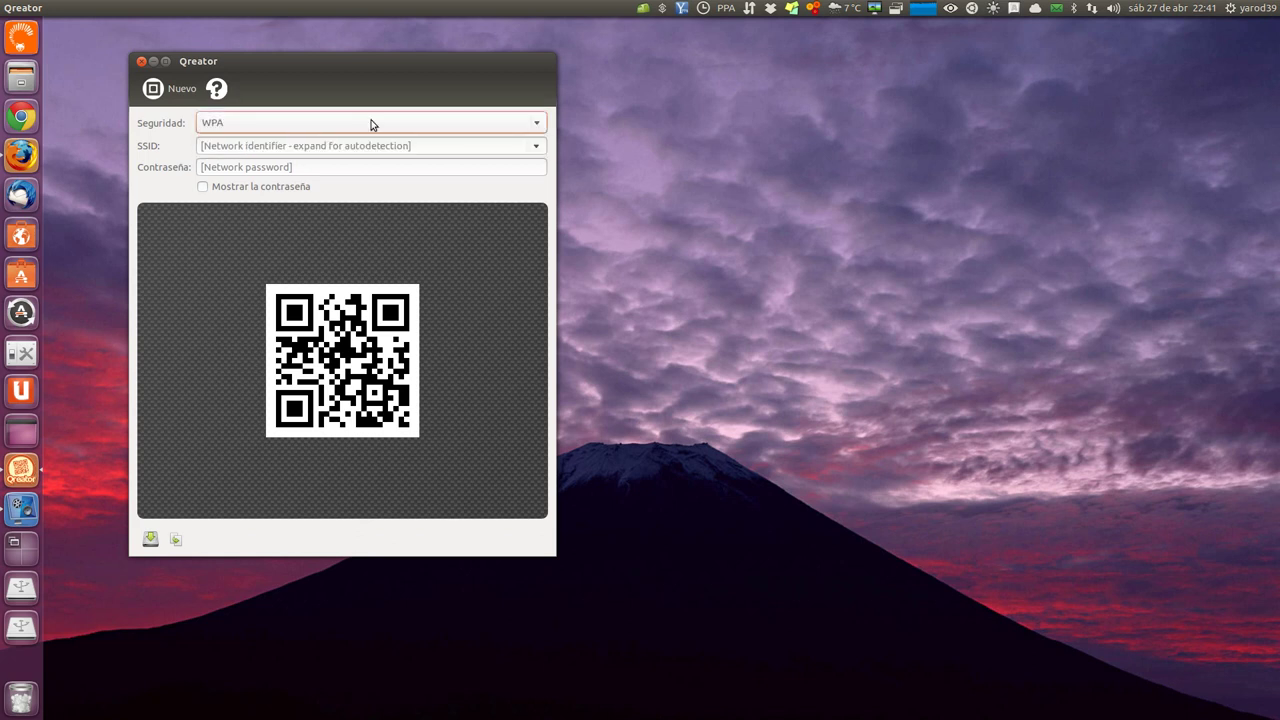
Step: Choose JAZZTEL_15BC from the autodetected networks as the QR code's SSID
click(336, 143)
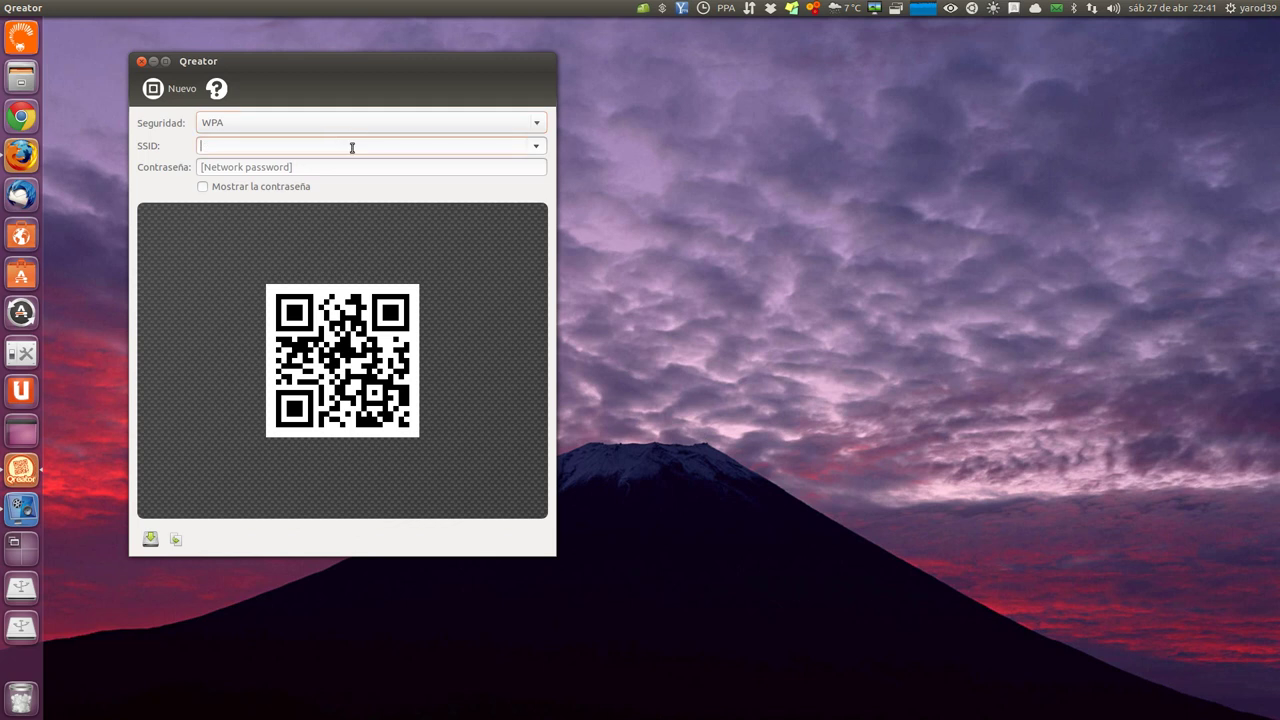
click(536, 147)
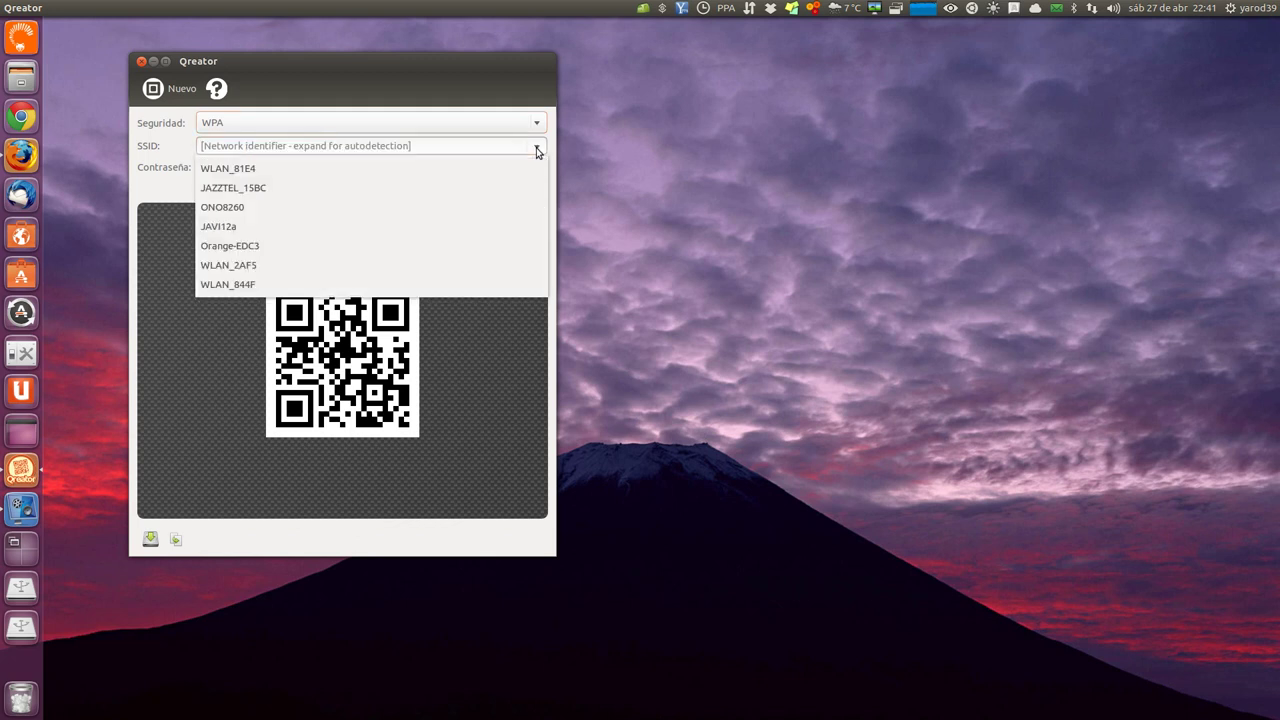
click(512, 190)
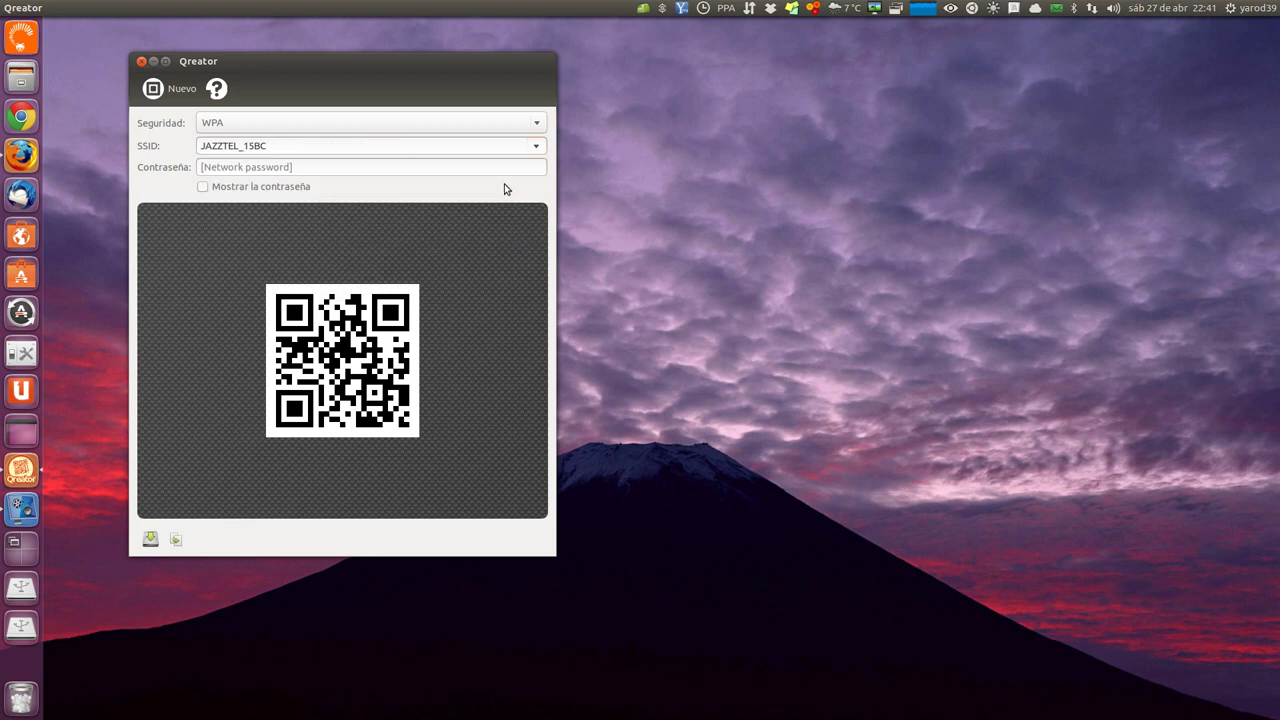
Step: Enter the network password for the Wifi QR code, leaving it hidden
click(344, 167)
text(********)
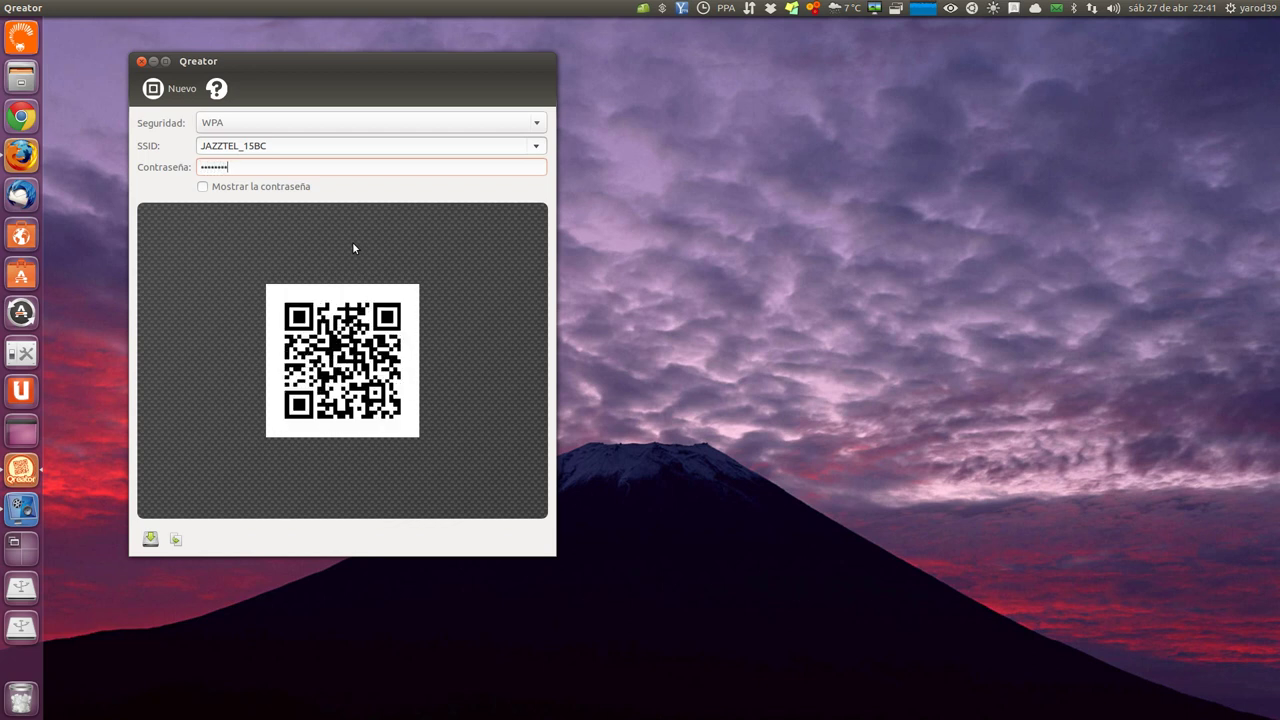
text(****)
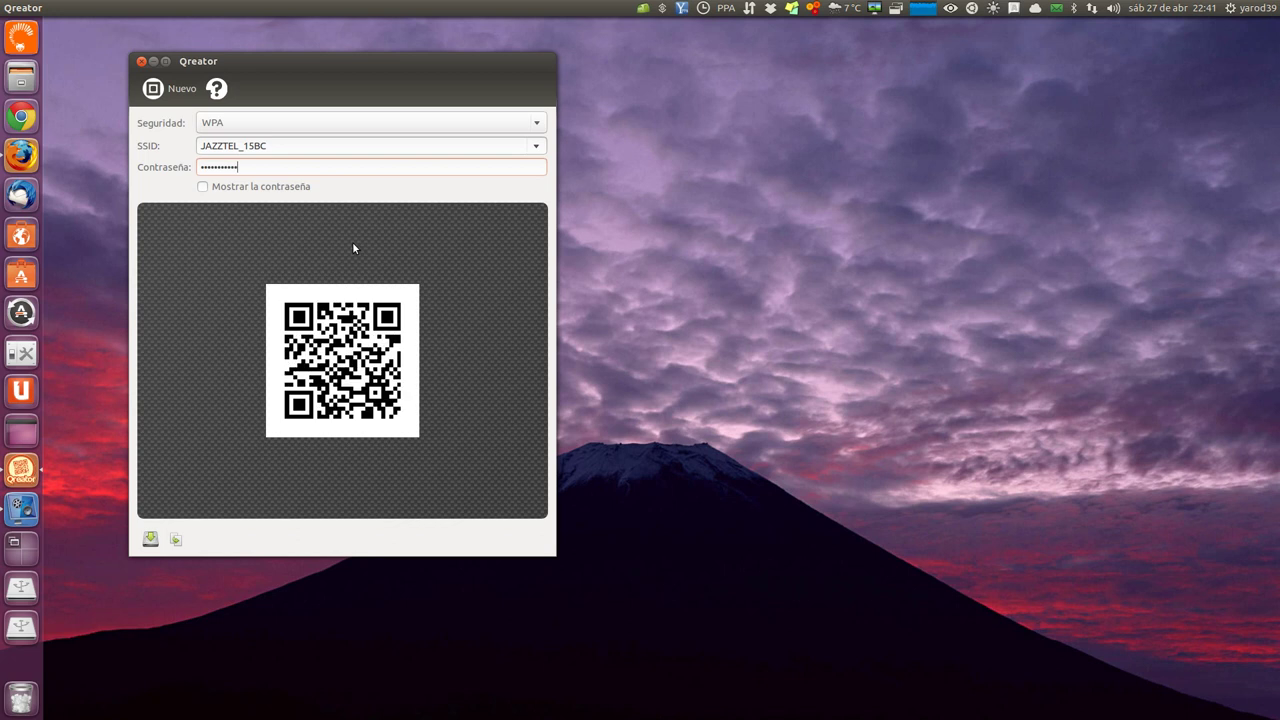
text(*)
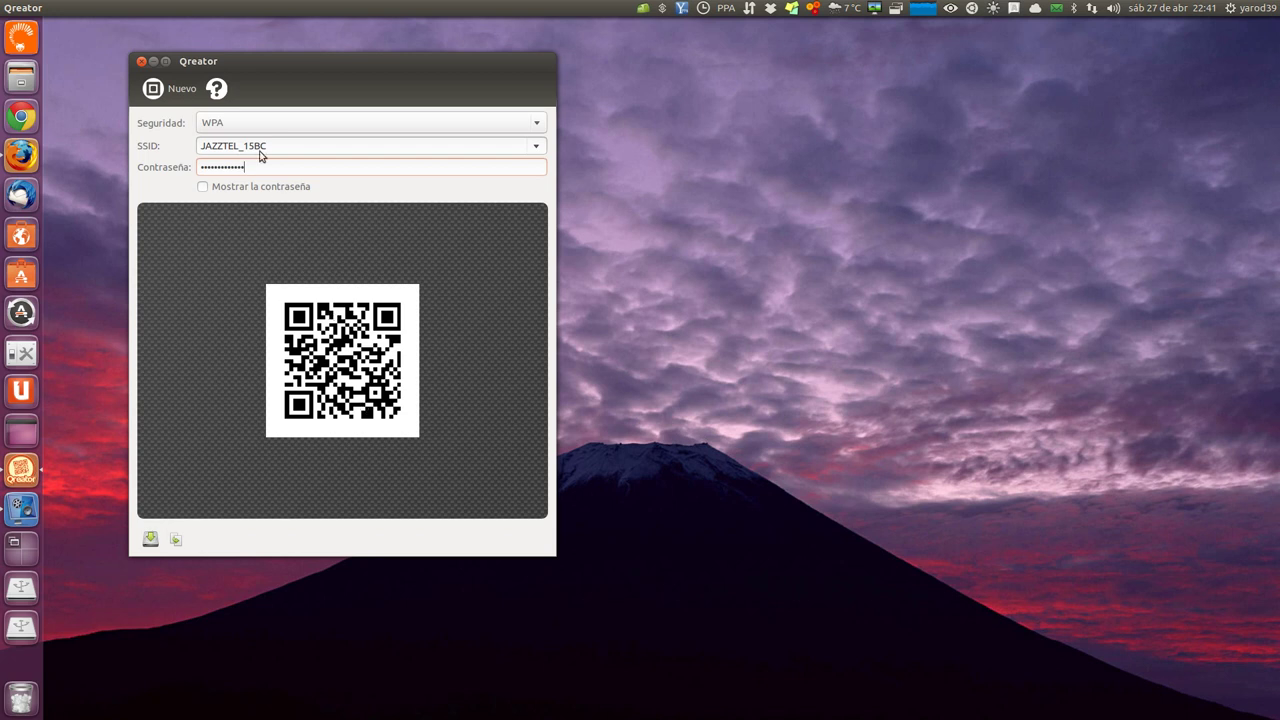
Step: Open Qreator's about information and view its linked Launchpad translation page, closing that page when done
click(170, 90)
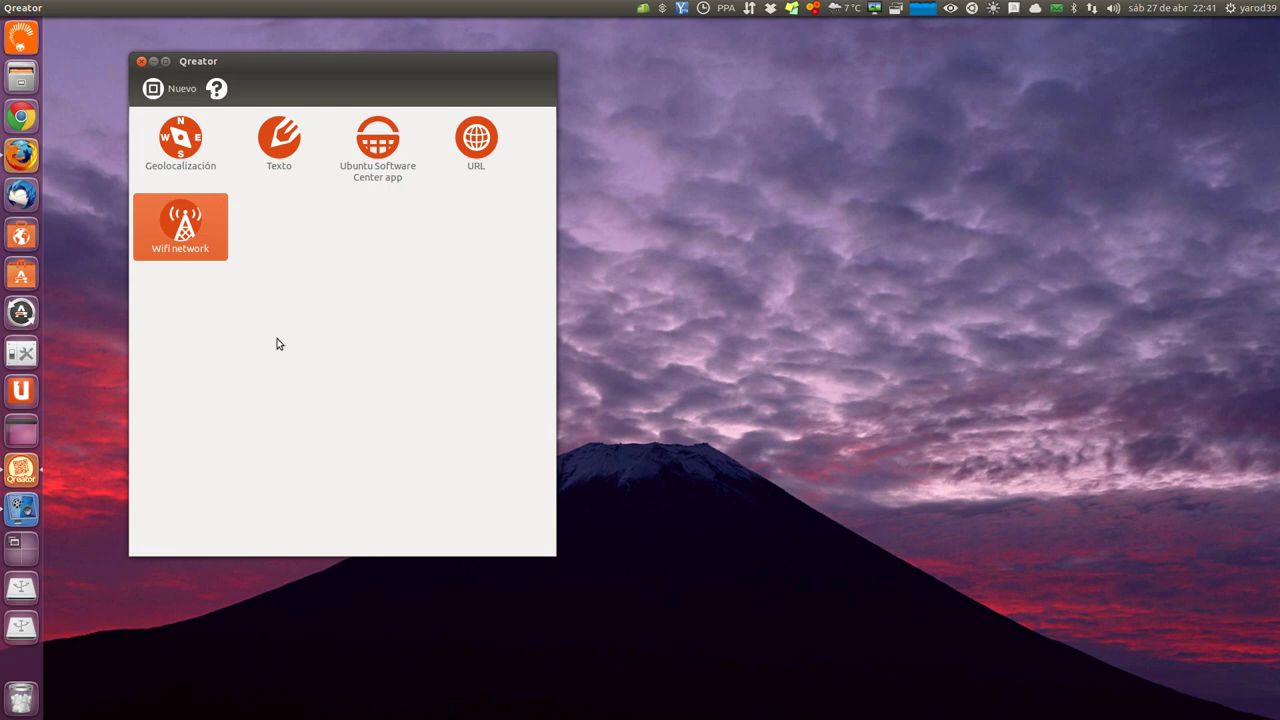
click(216, 89)
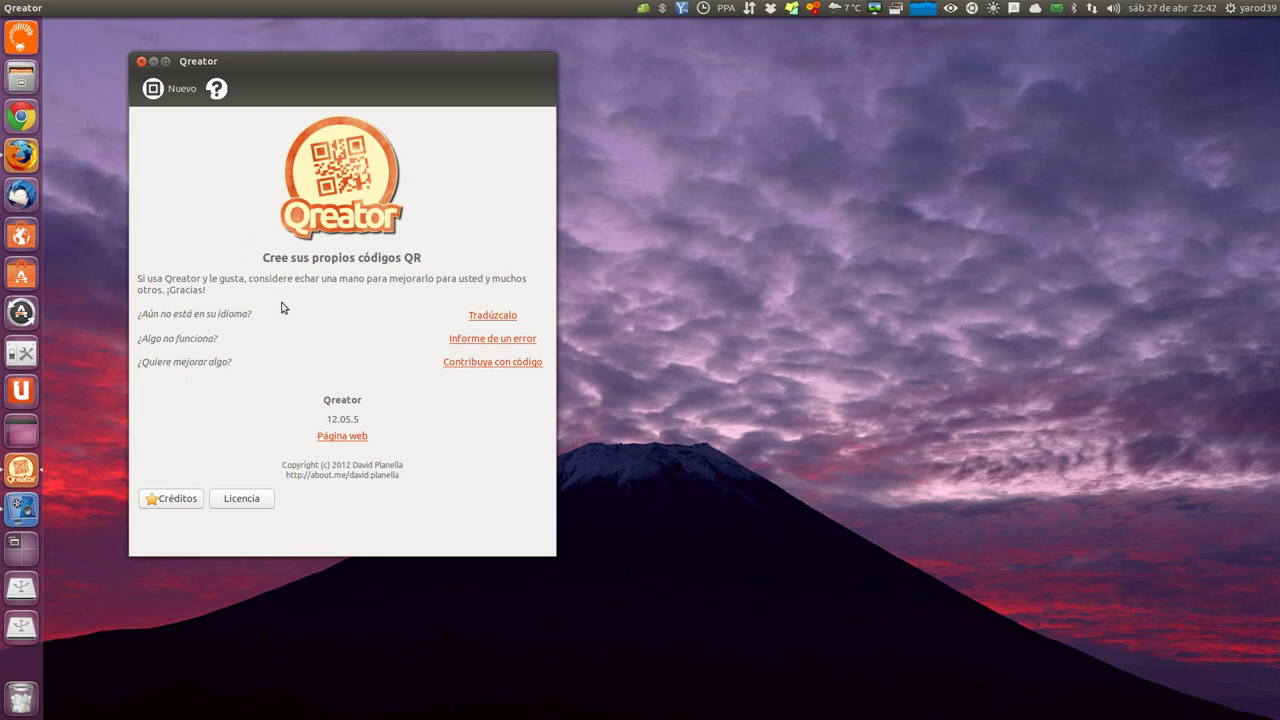
click(487, 316)
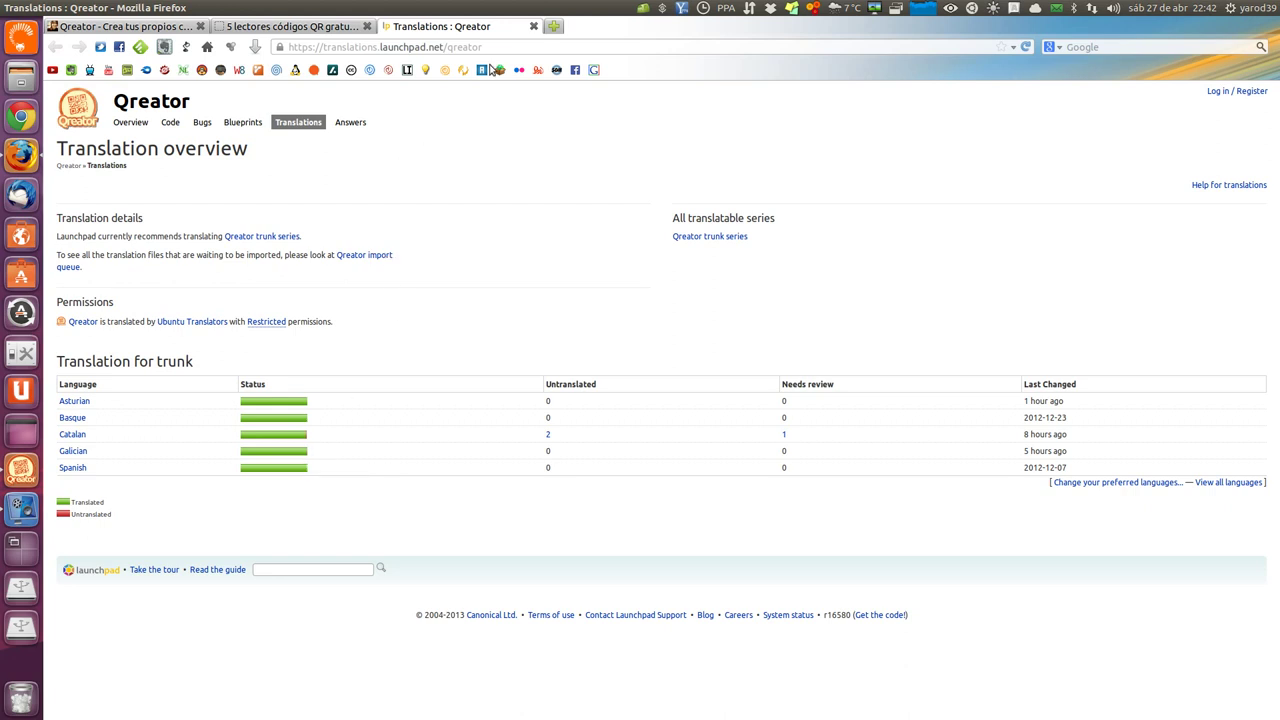
click(533, 27)
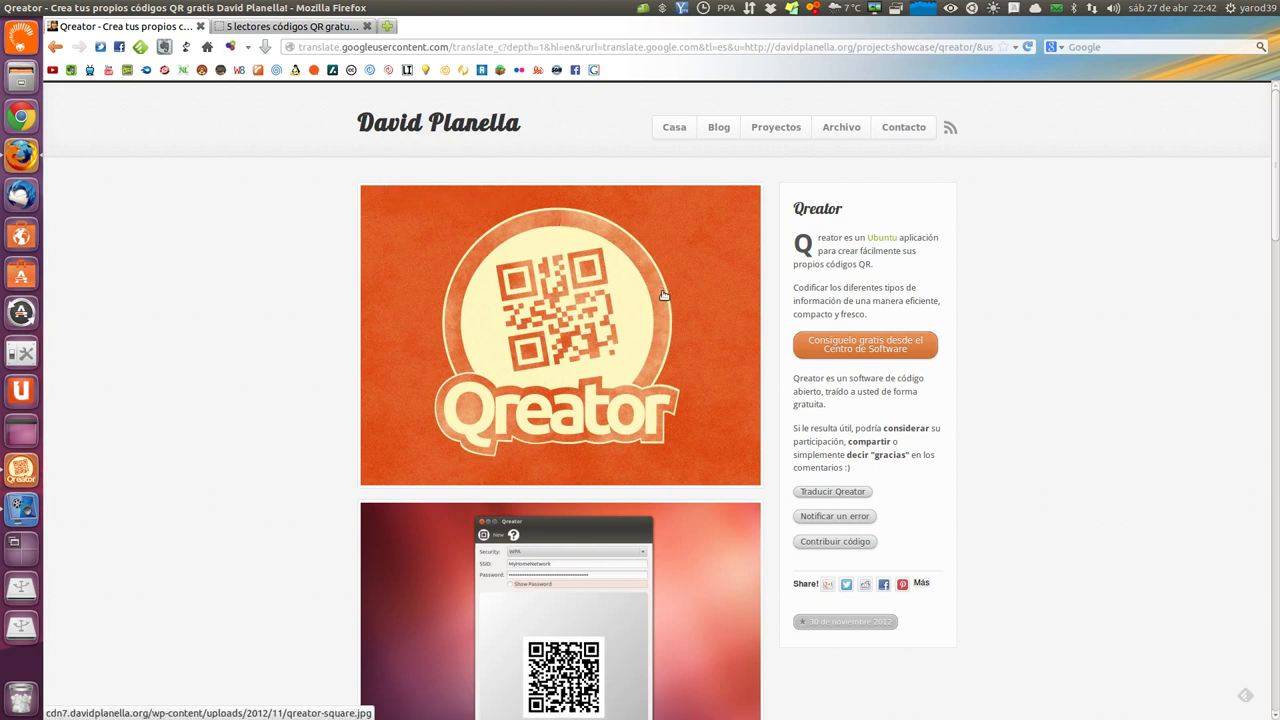
Step: Open the translation overview from the Qreator project page and view all languages' translation status, closing the page when done
click(820, 493)
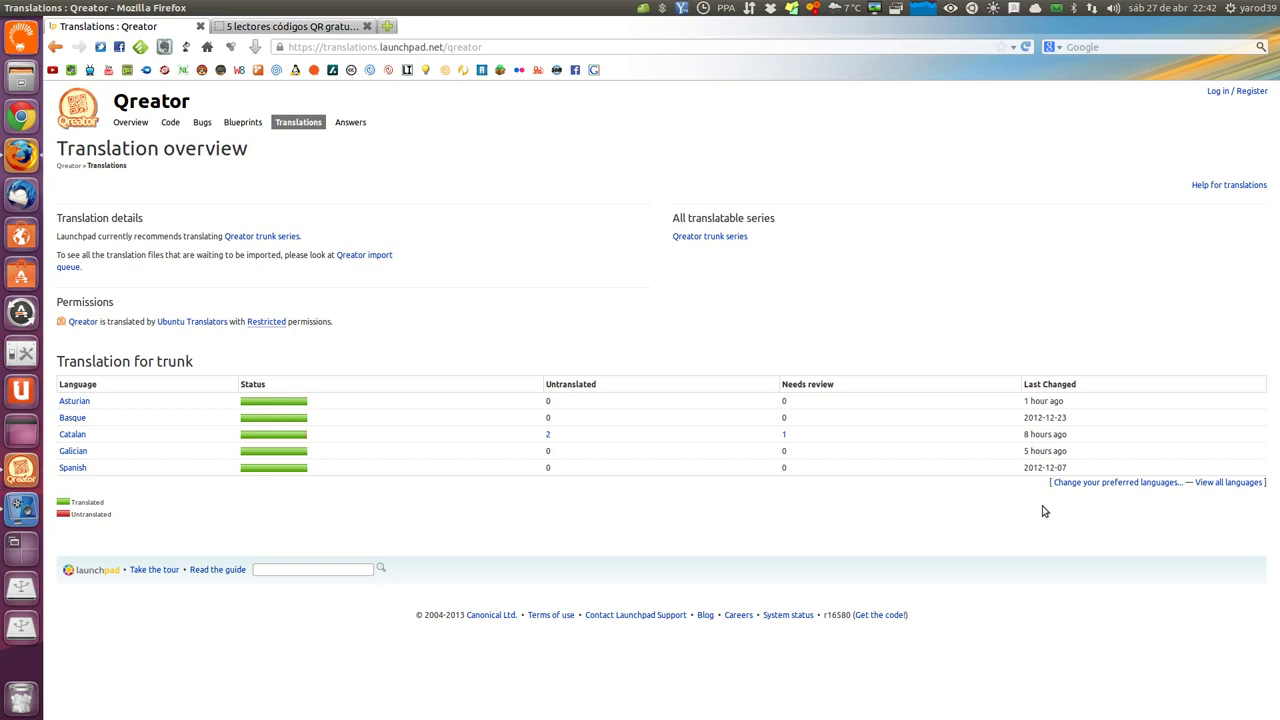
click(1228, 484)
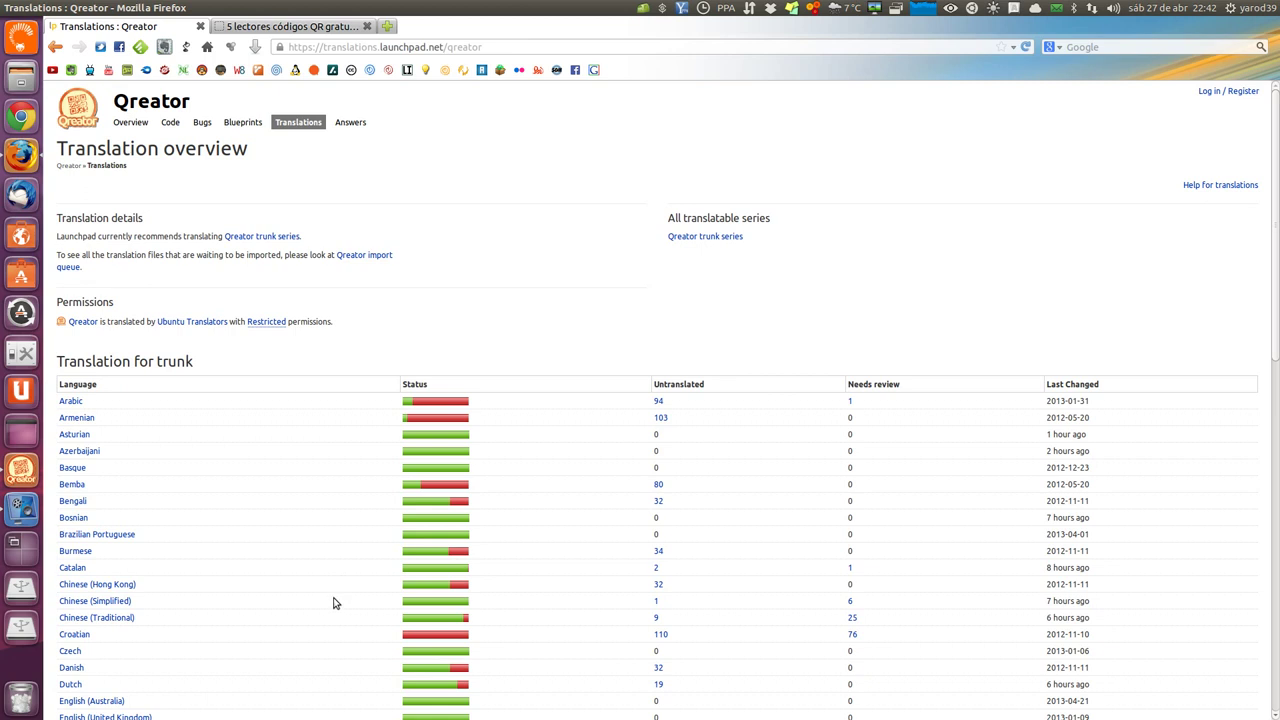
click(86, 601)
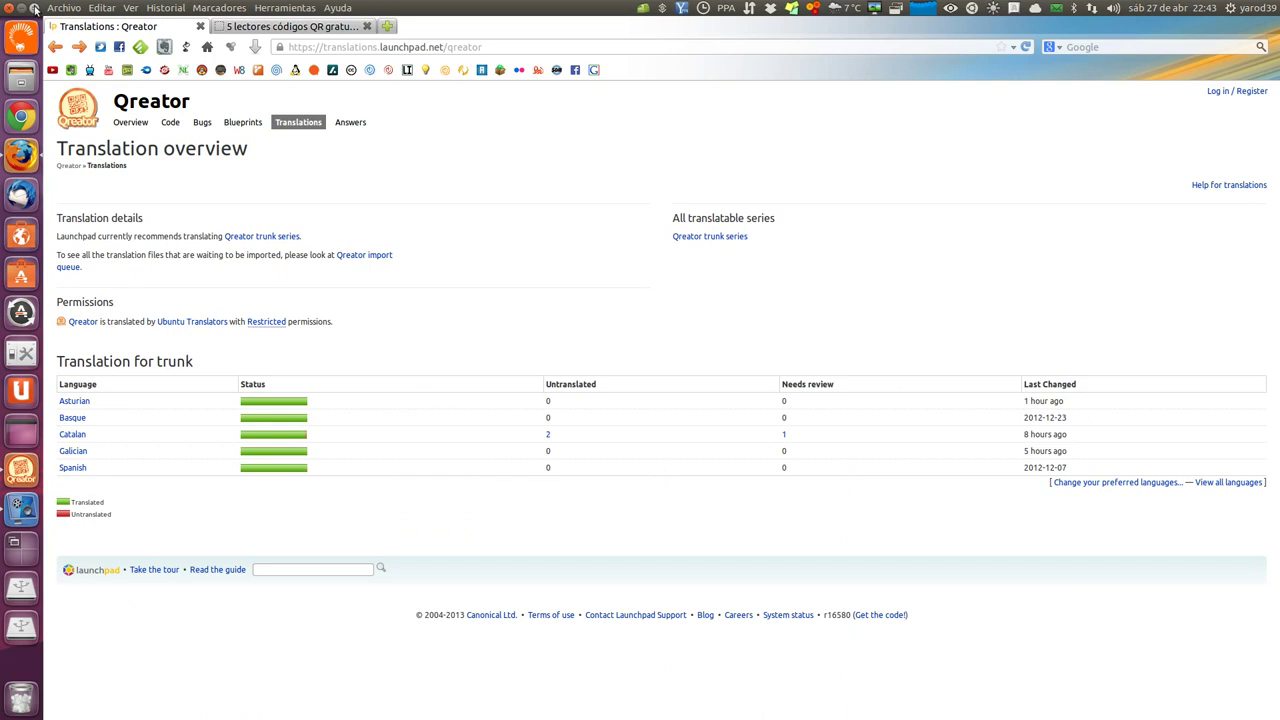
click(200, 27)
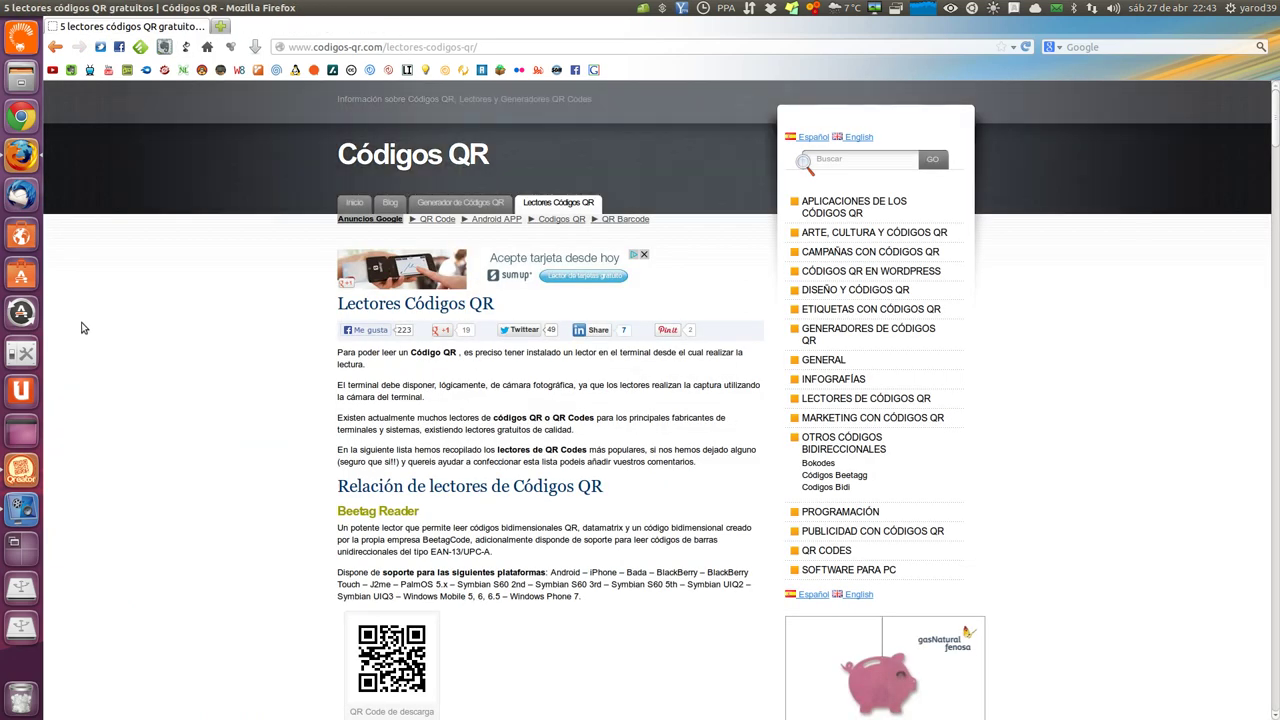
Step: Switch to Qreator to view its licence information, minimising the window from the QR code type overview when done
click(20, 472)
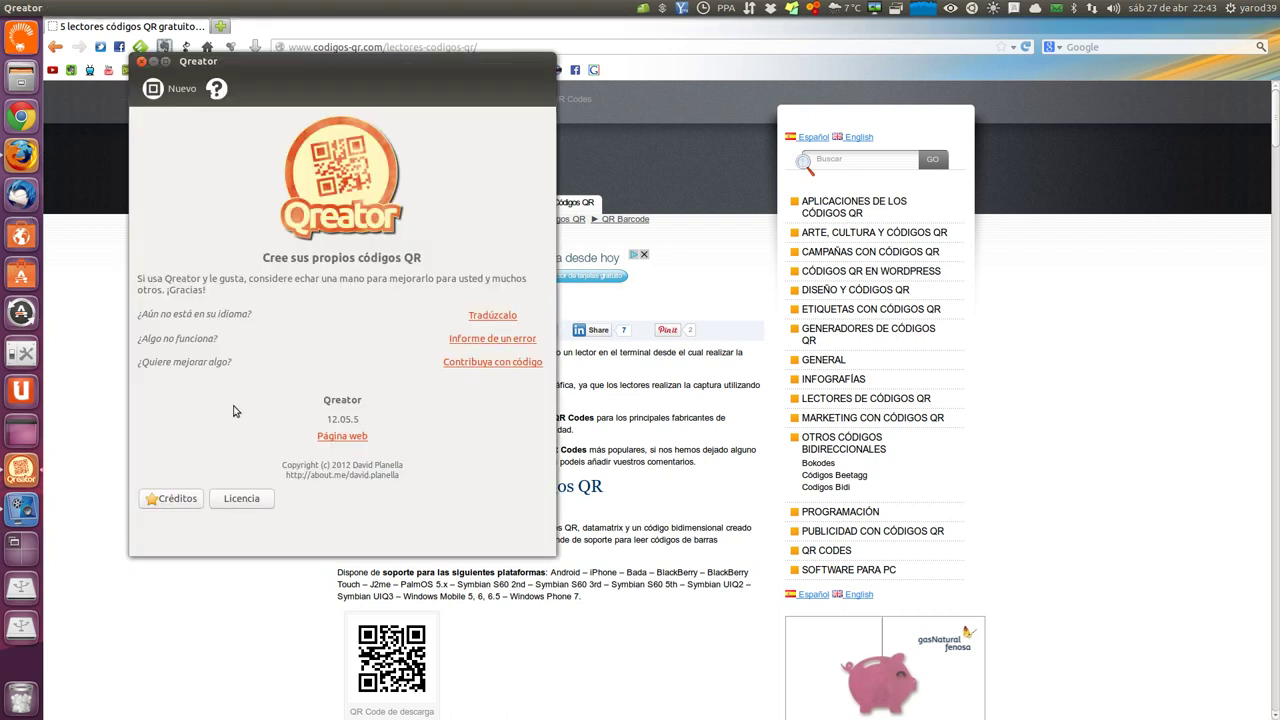
click(240, 500)
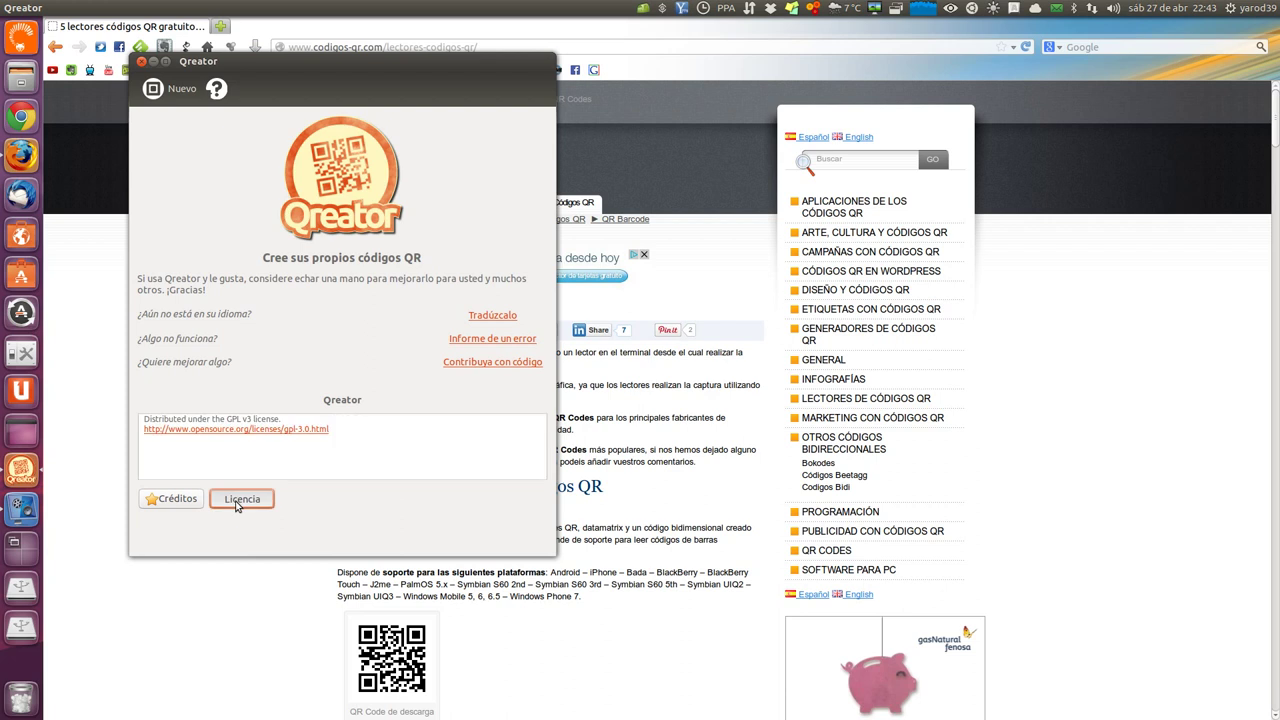
click(168, 94)
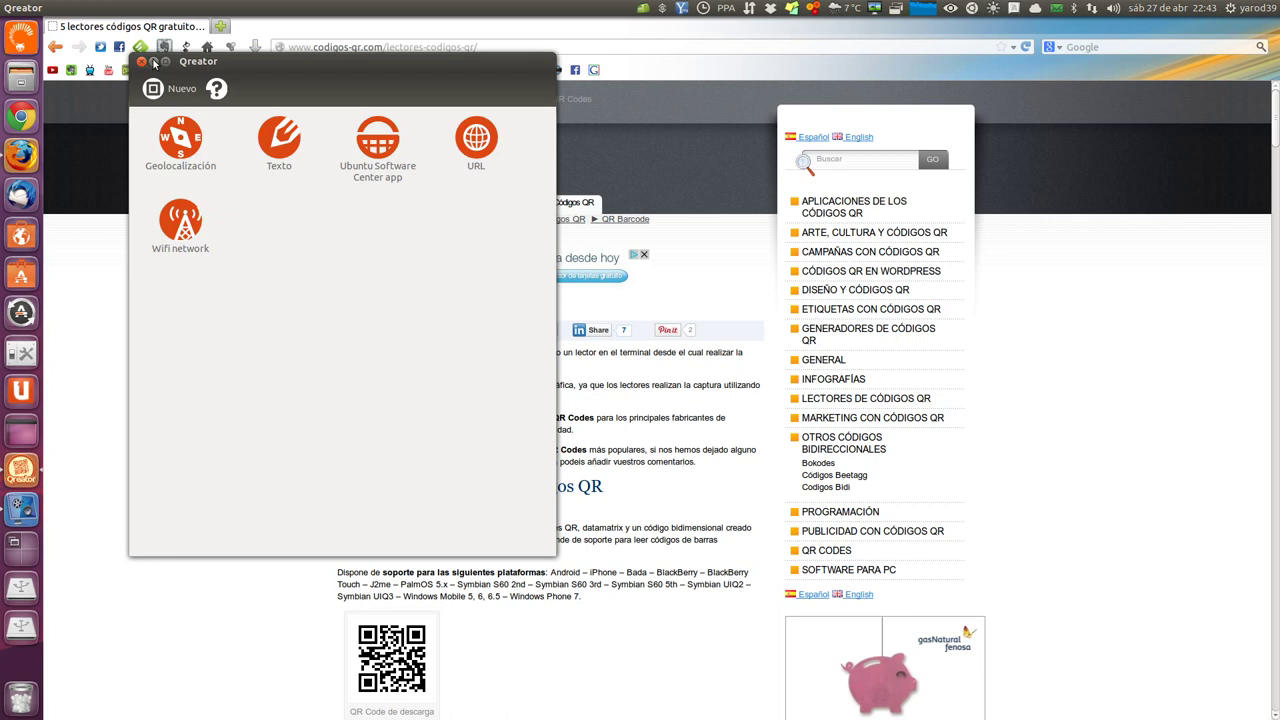
click(154, 62)
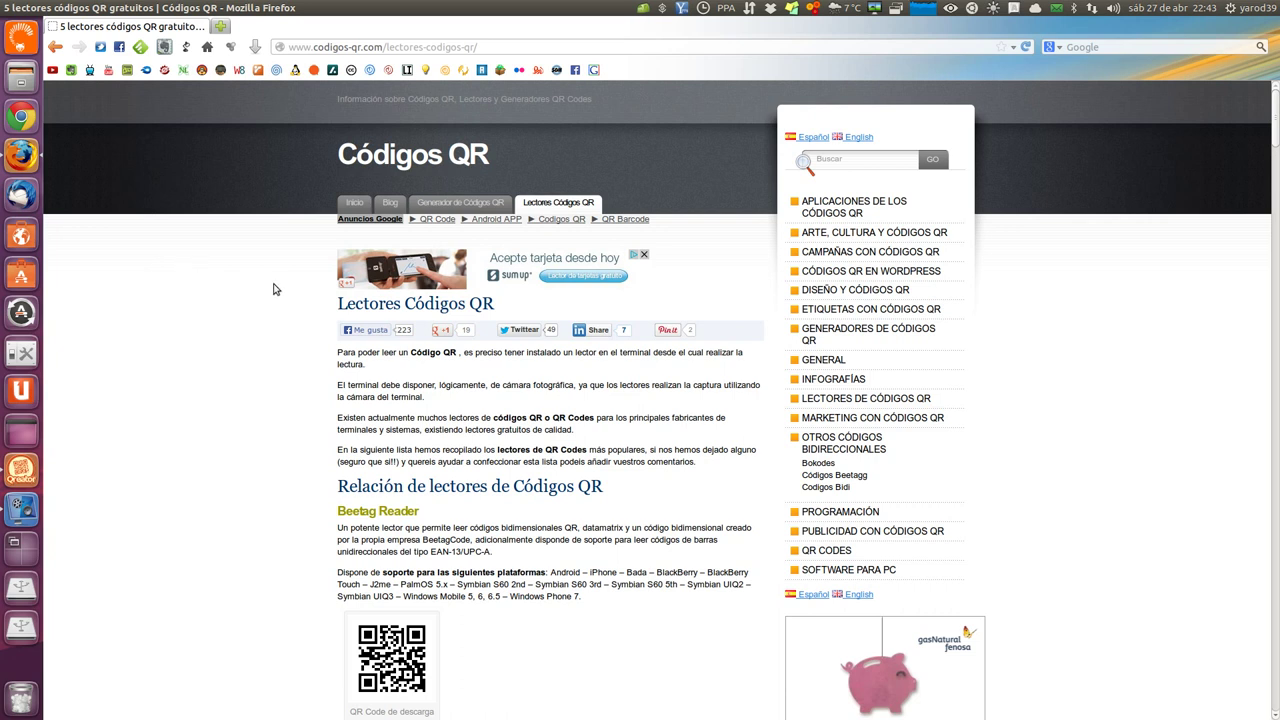
Step: Examine the Beetag Reader entry in the list of QR code readers and open its direct mobile download page
scroll(275, 294, down, 4)
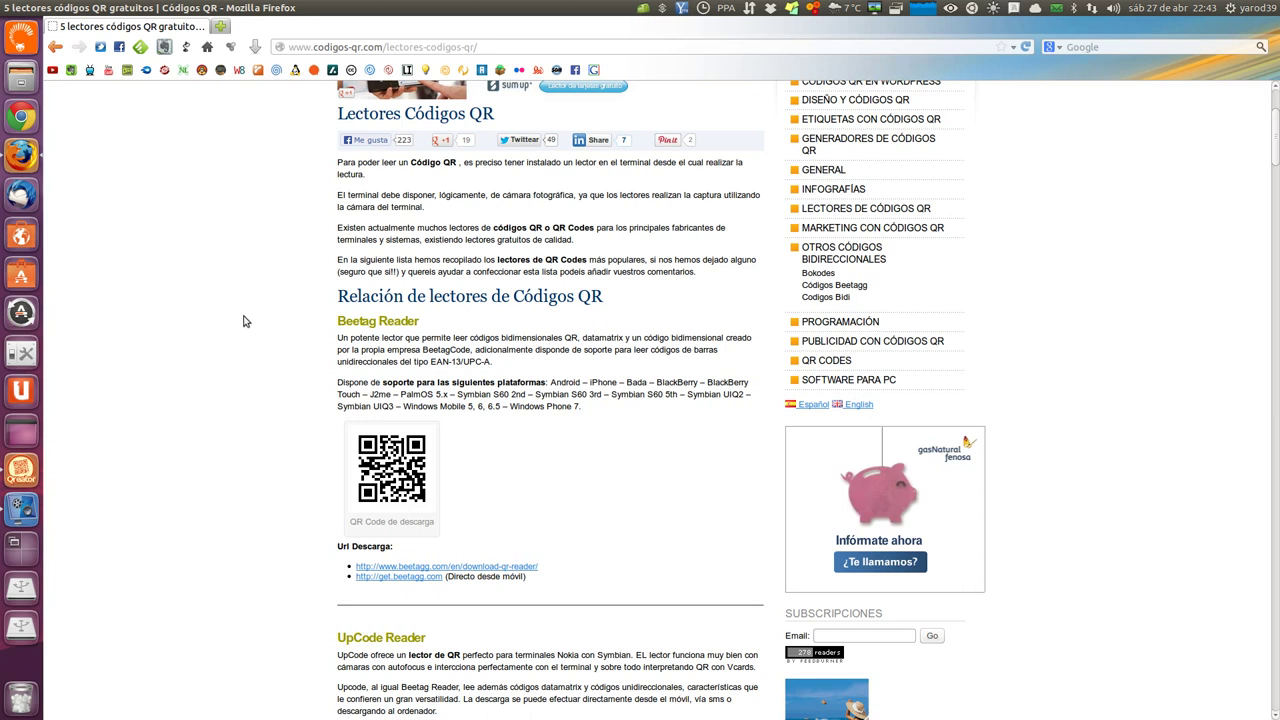
triple_click(362, 322)
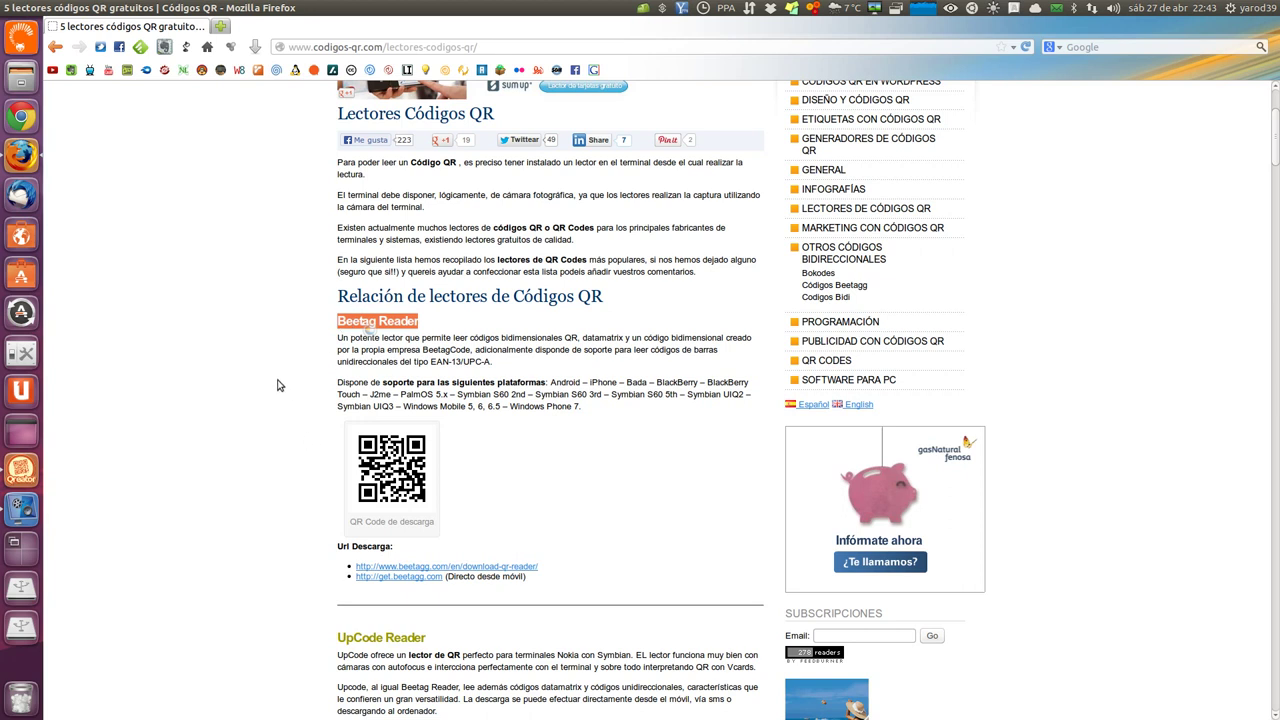
scroll(278, 384, down, 1)
scroll(278, 384, up, 3)
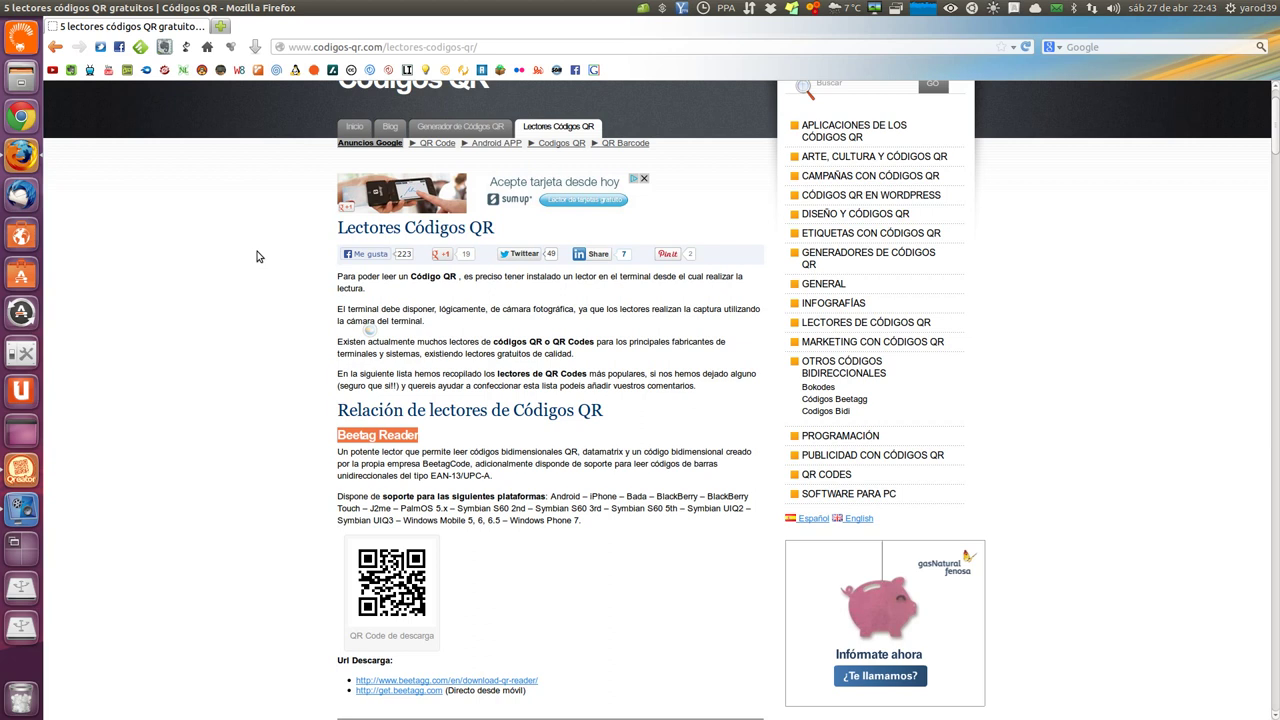
scroll(257, 257, up, 1)
scroll(257, 257, down, 5)
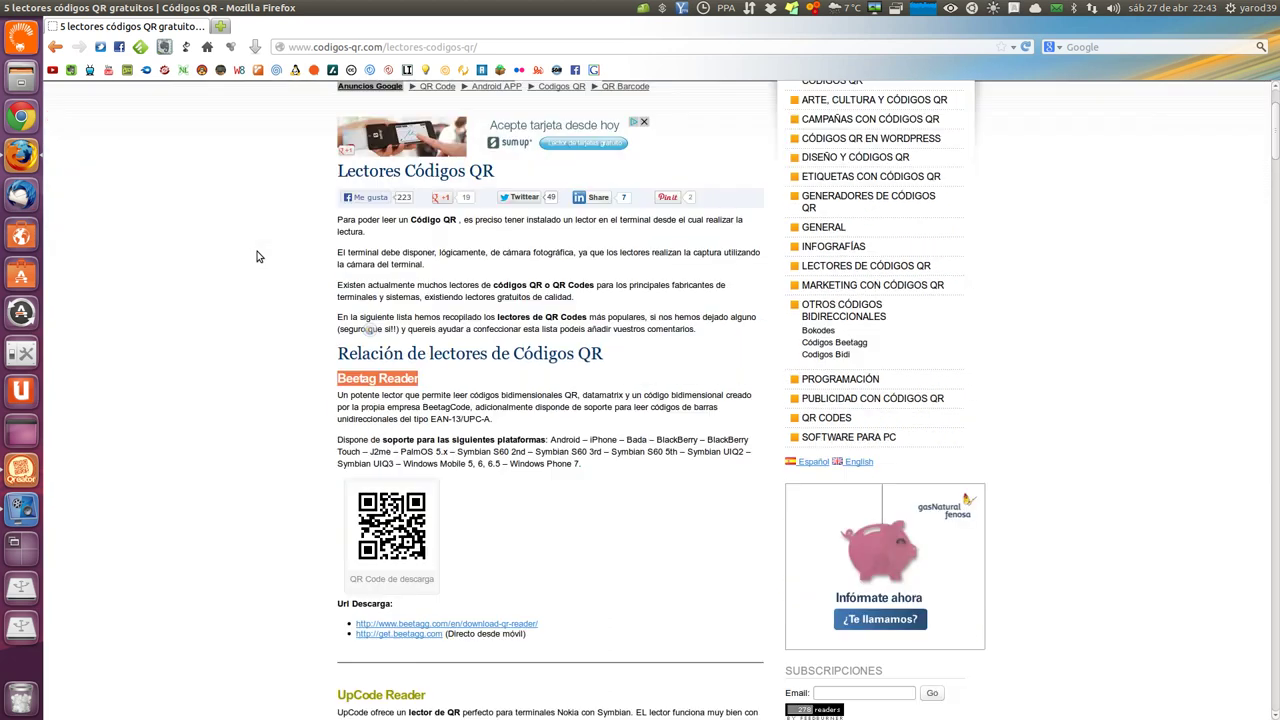
scroll(257, 257, down, 1)
click(388, 392)
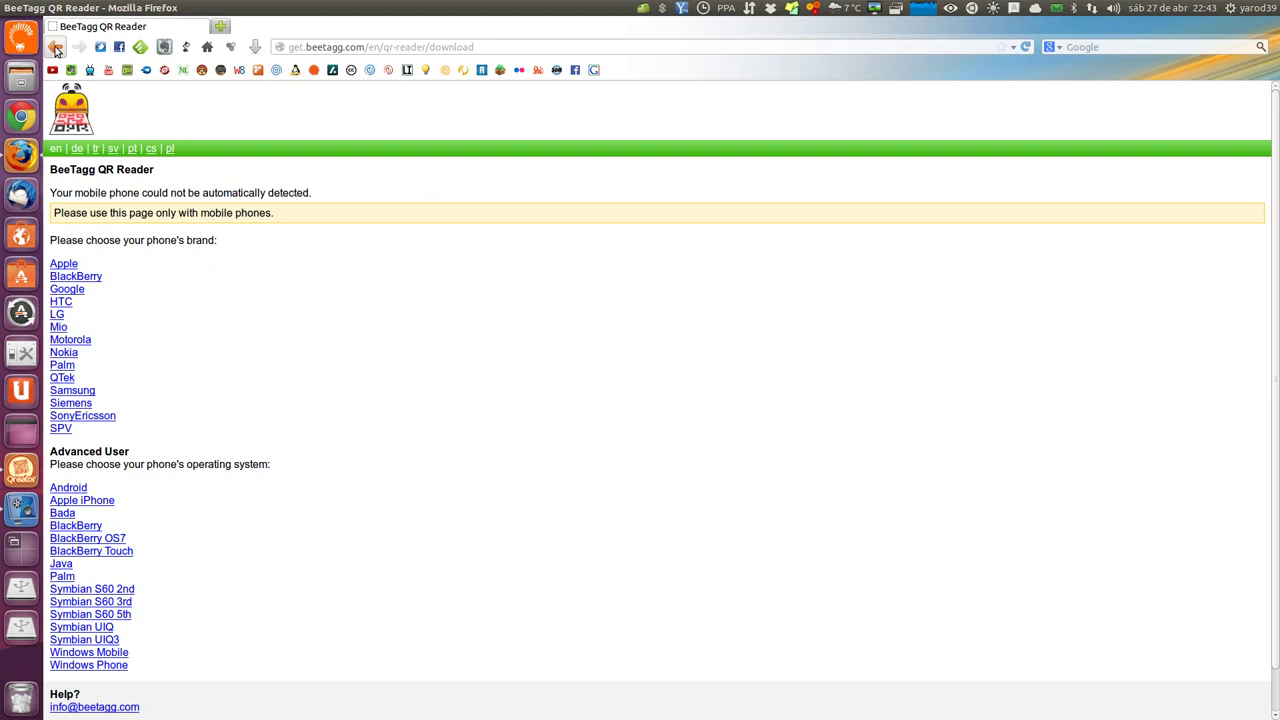
Step: Go back to the list of QR code readers and open the Android Market link of I.nigma Reader
click(56, 49)
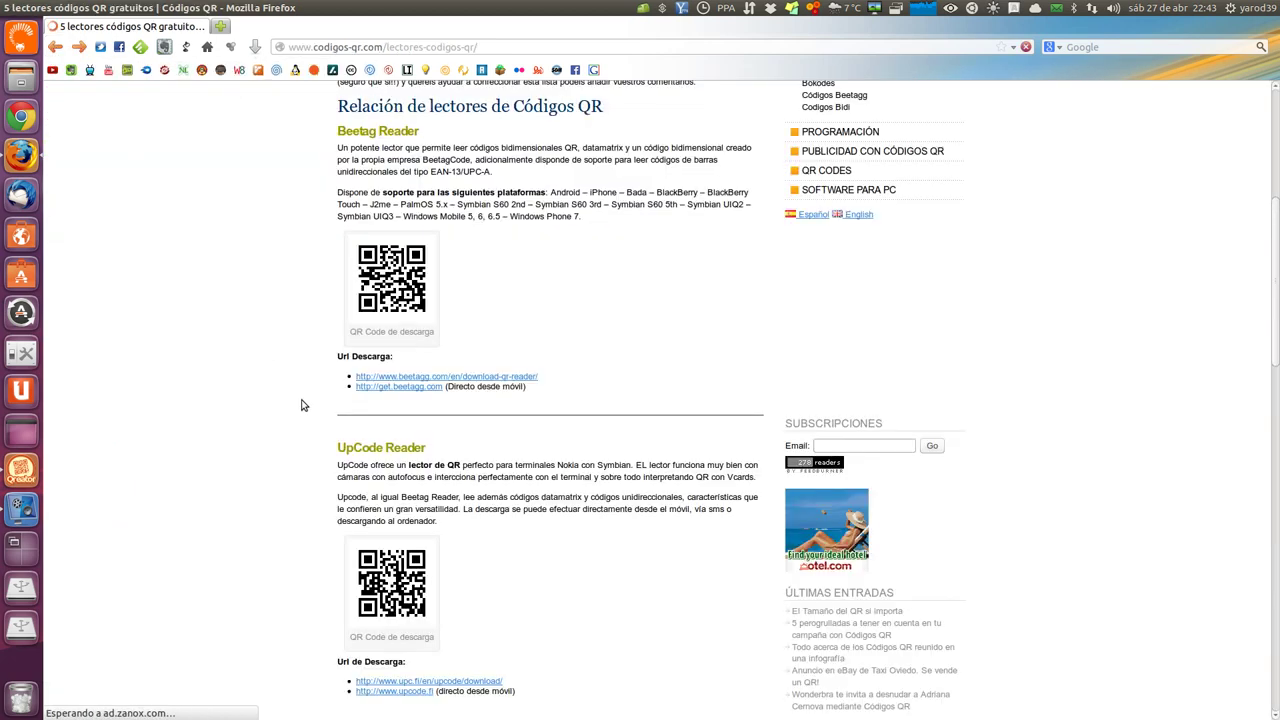
scroll(303, 405, down, 1)
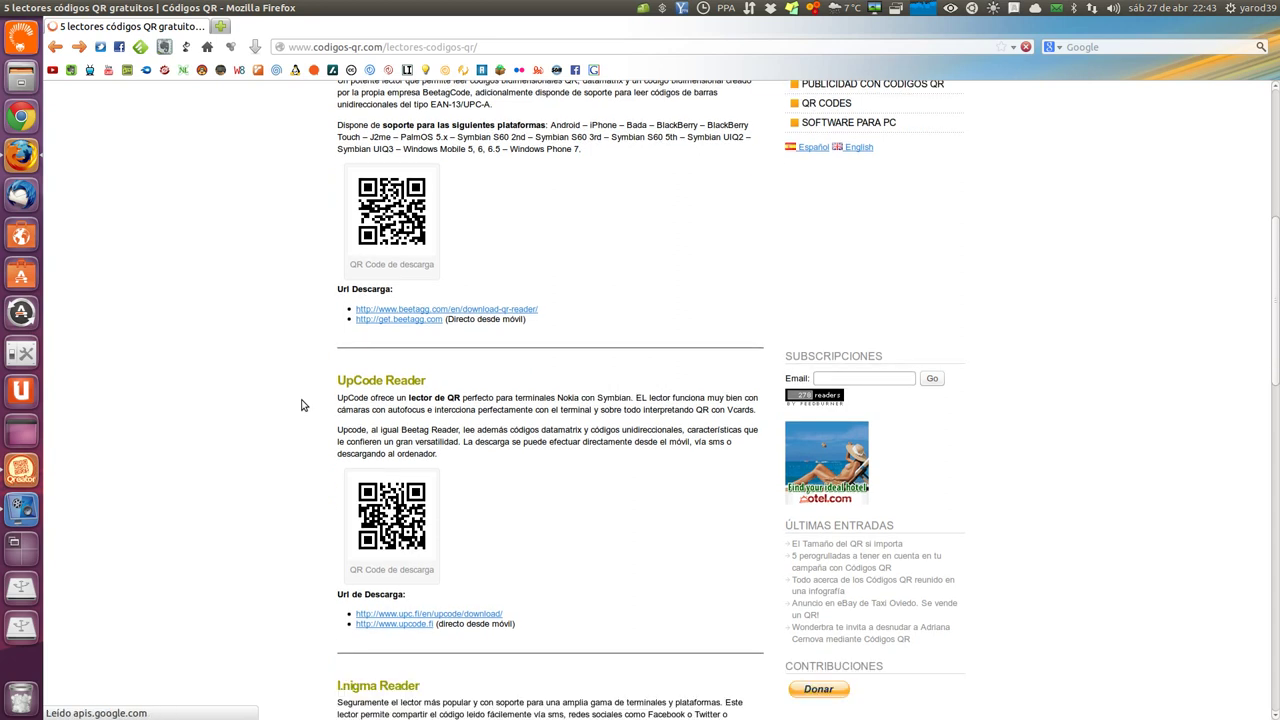
scroll(300, 400, down, 1)
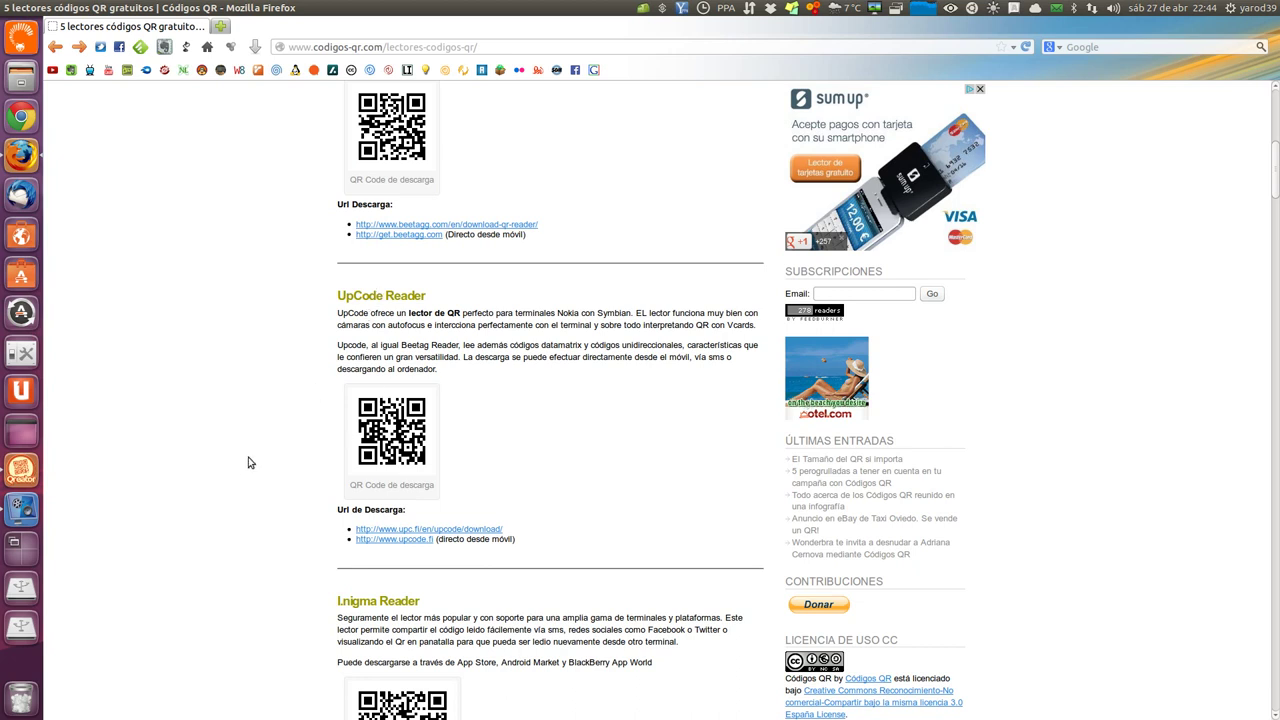
scroll(249, 463, down, 2)
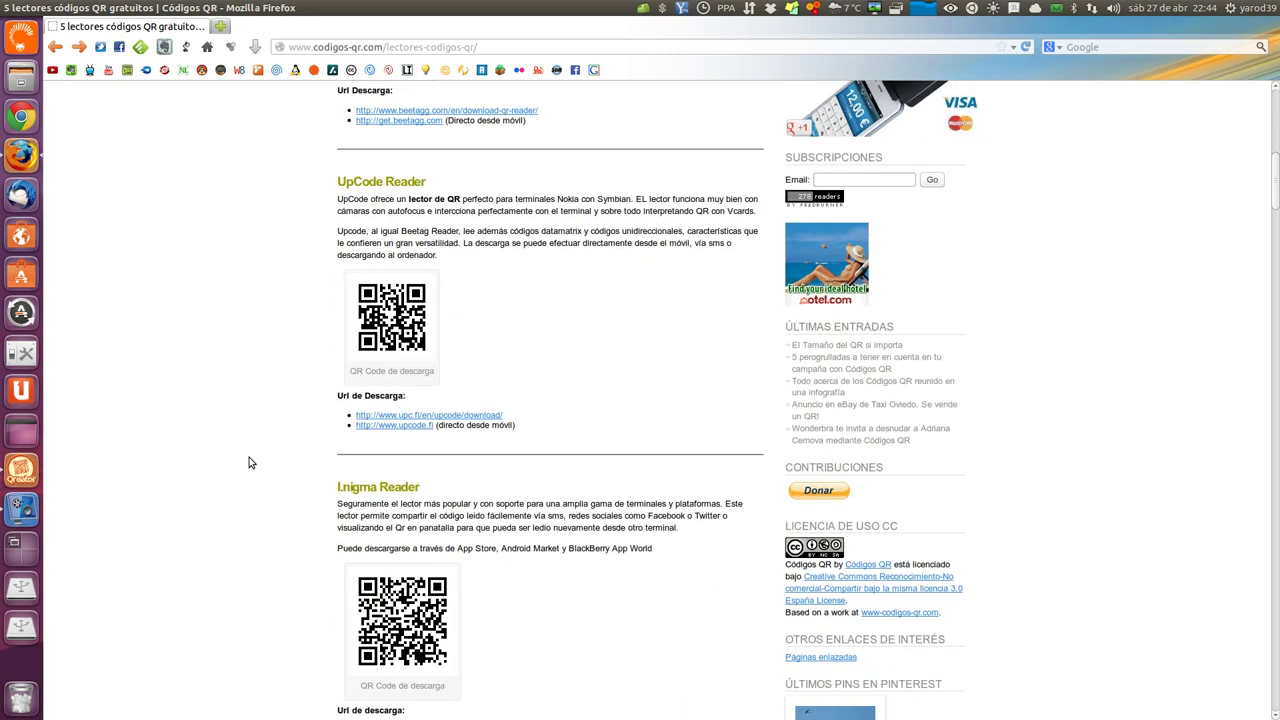
scroll(249, 463, down, 2)
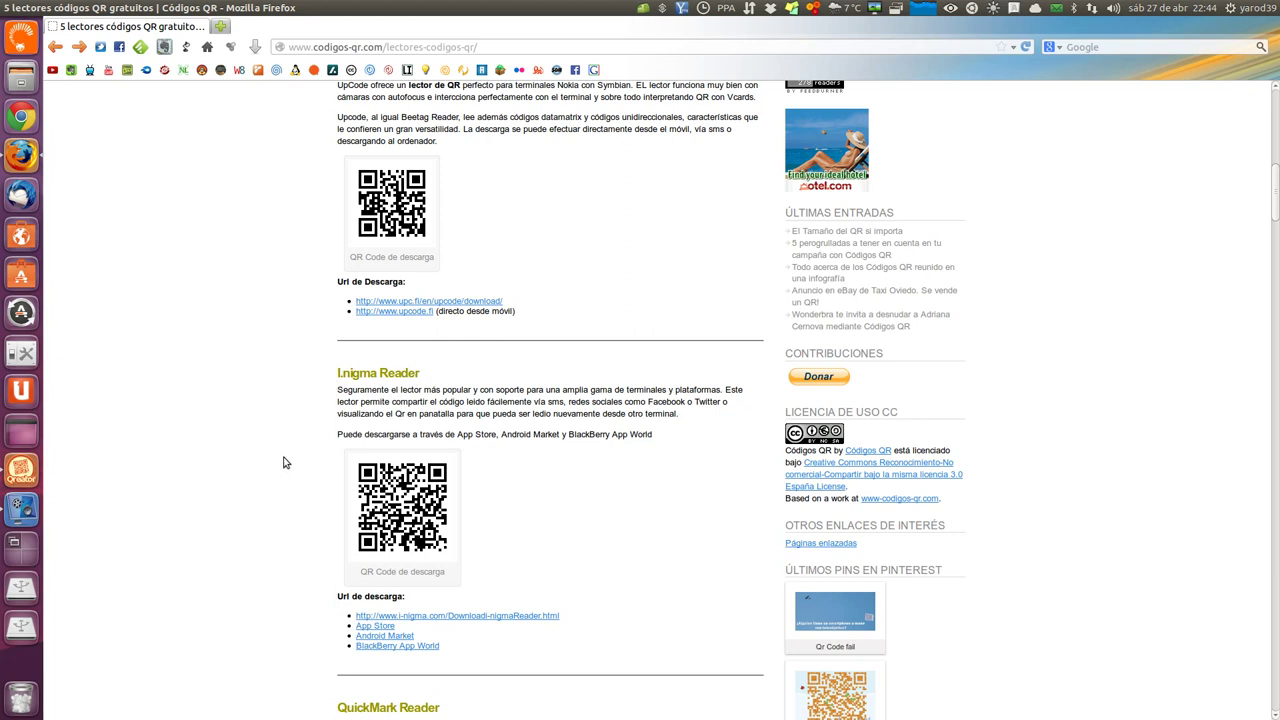
scroll(283, 463, down, 2)
triple_click(364, 524)
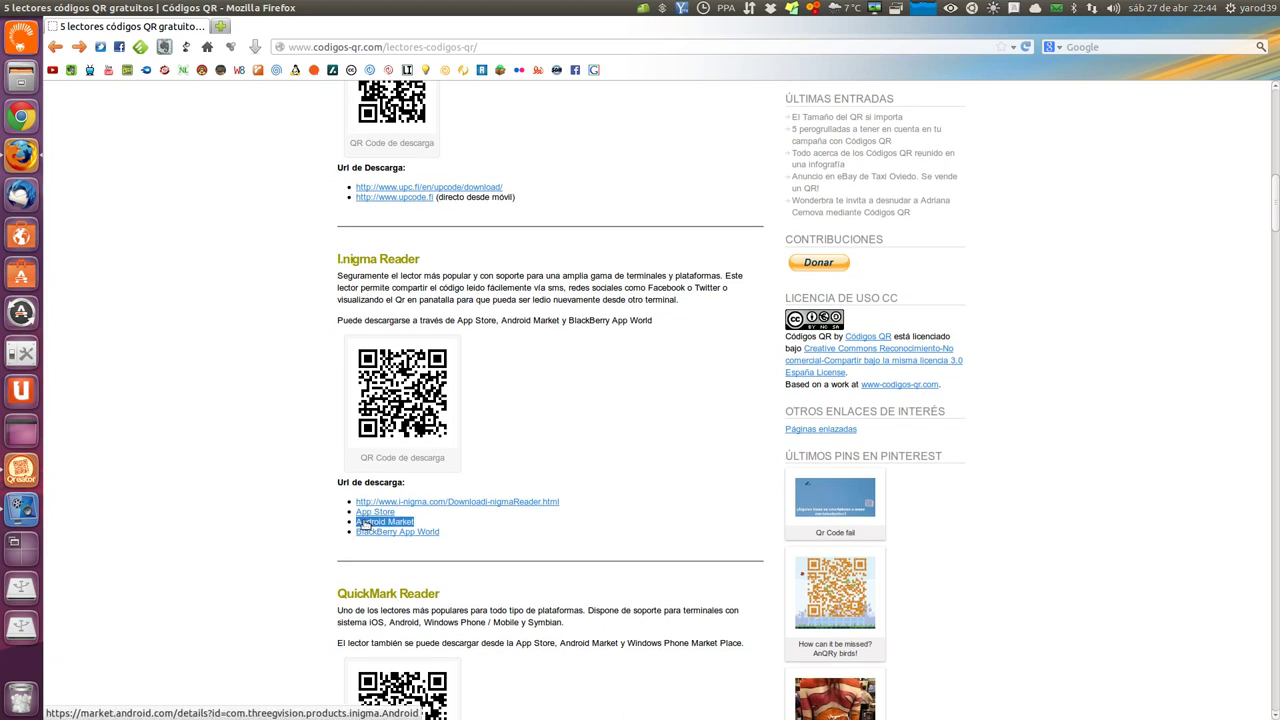
click(364, 524)
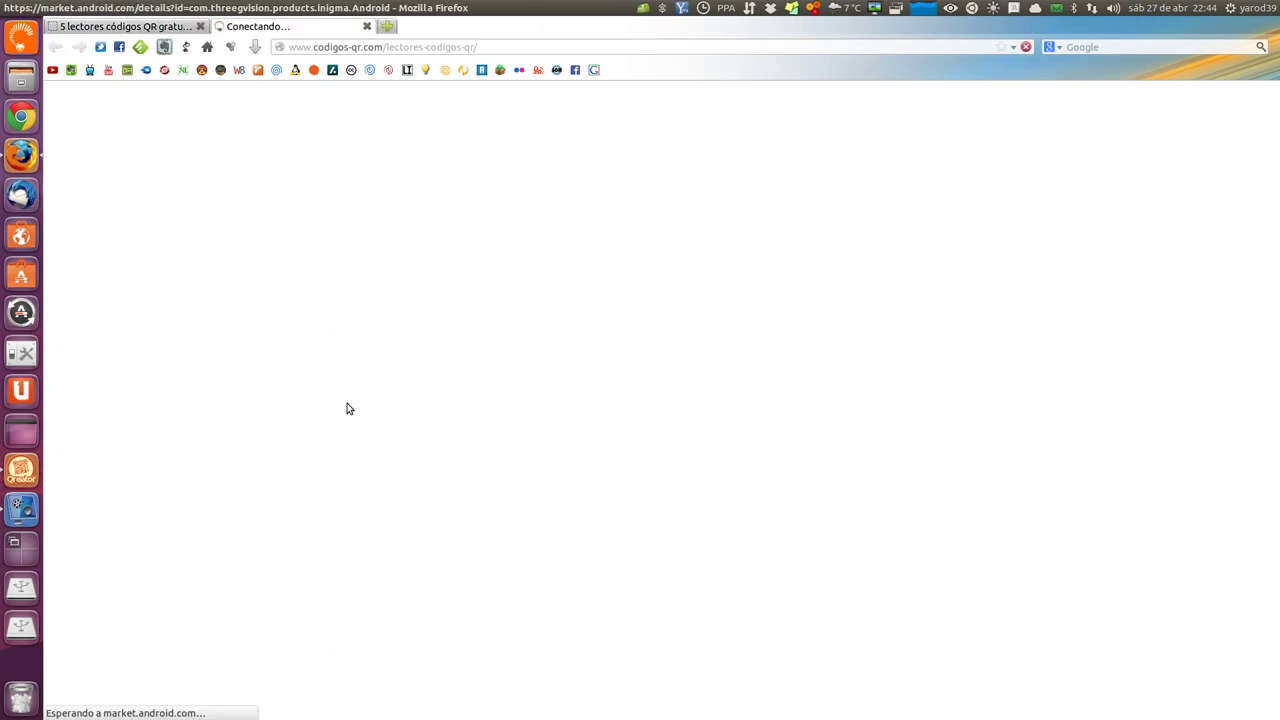